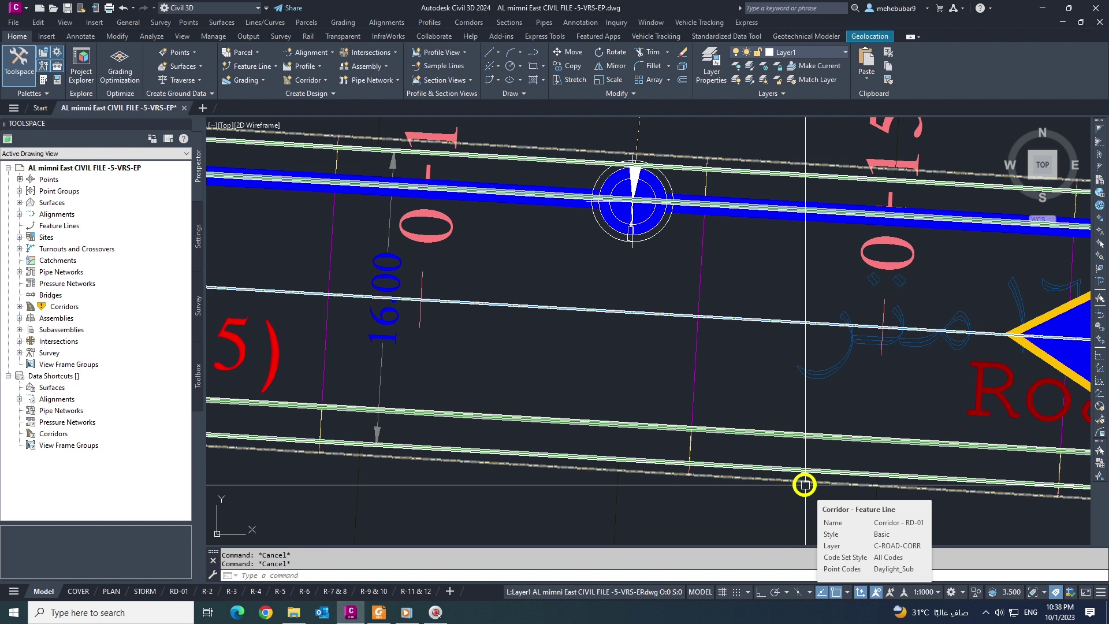
Step: Try selecting the left-pointing blue arrow on the plan, then cancel the selection
scroll(804, 484, down, 5)
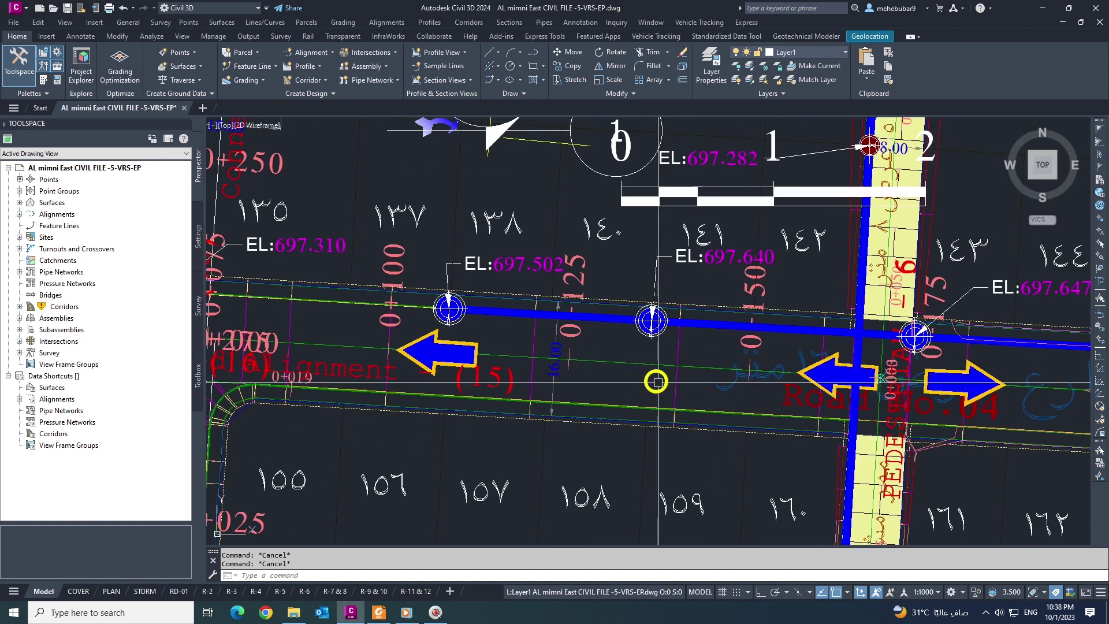
scroll(657, 378, up, 3)
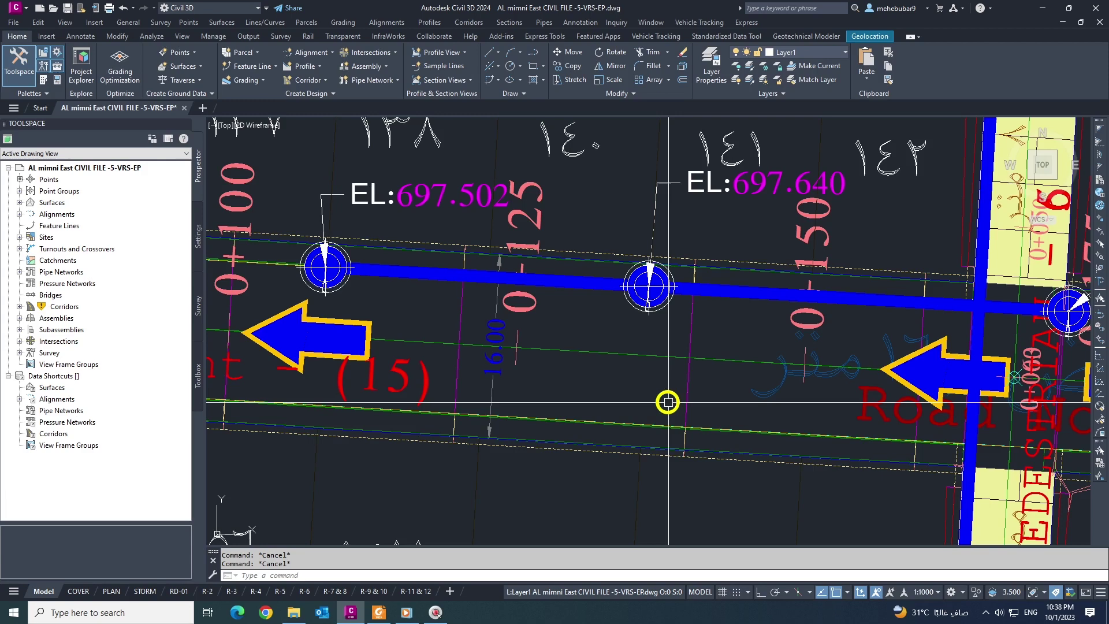
mouse_move(668, 402)
click(369, 317)
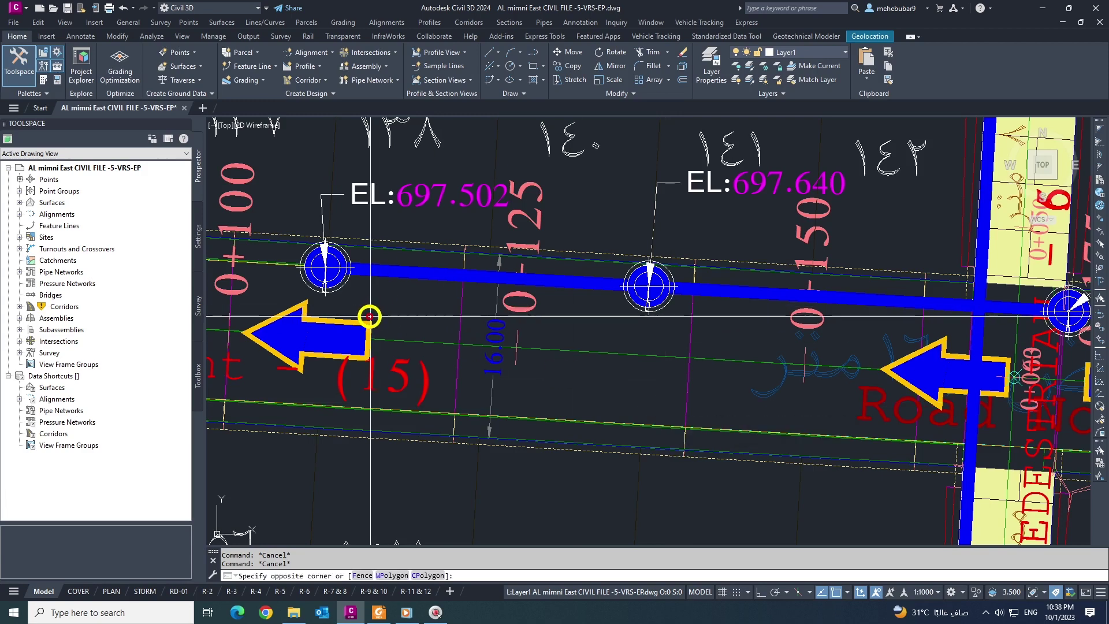
key(Escape)
click(377, 315)
key(Escape)
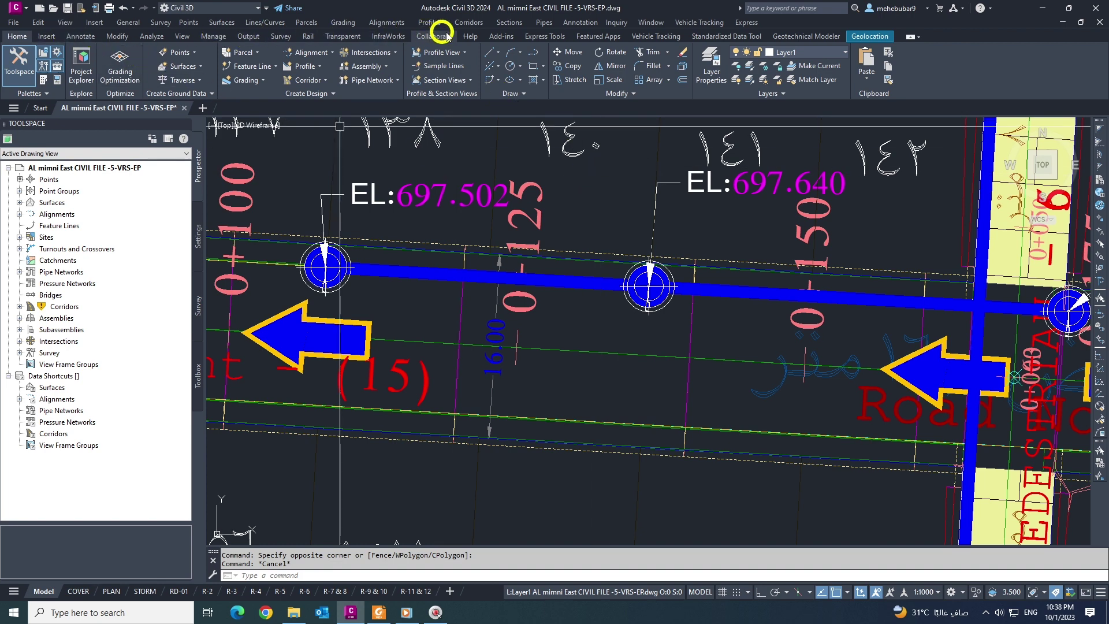
Step: Open the subassembly tool palettes from the corridor commands list, then close them
click(471, 23)
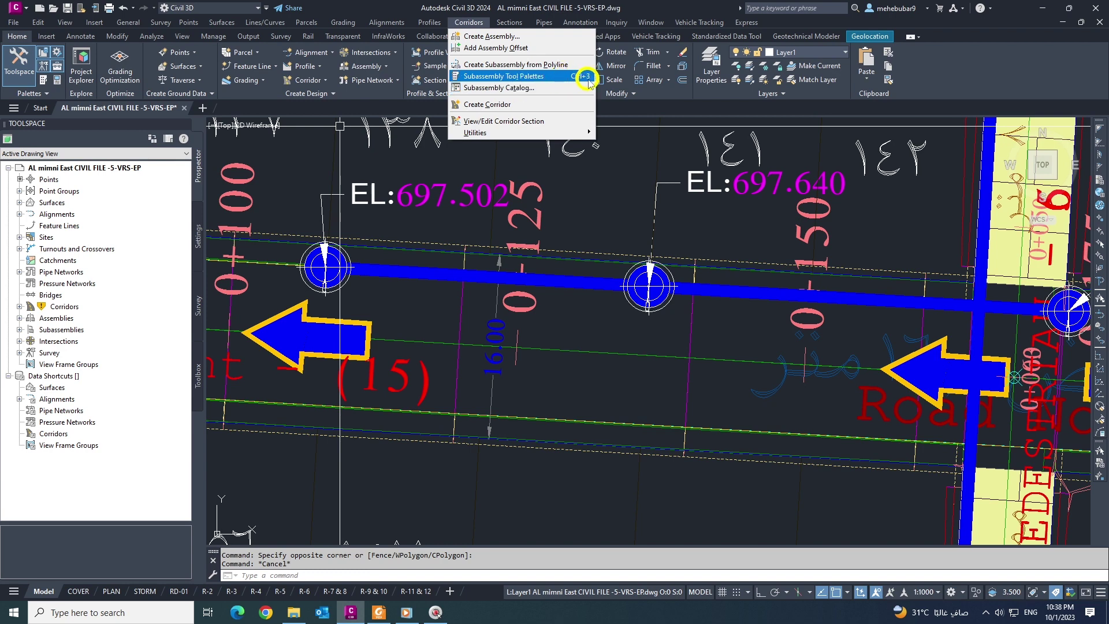
click(500, 77)
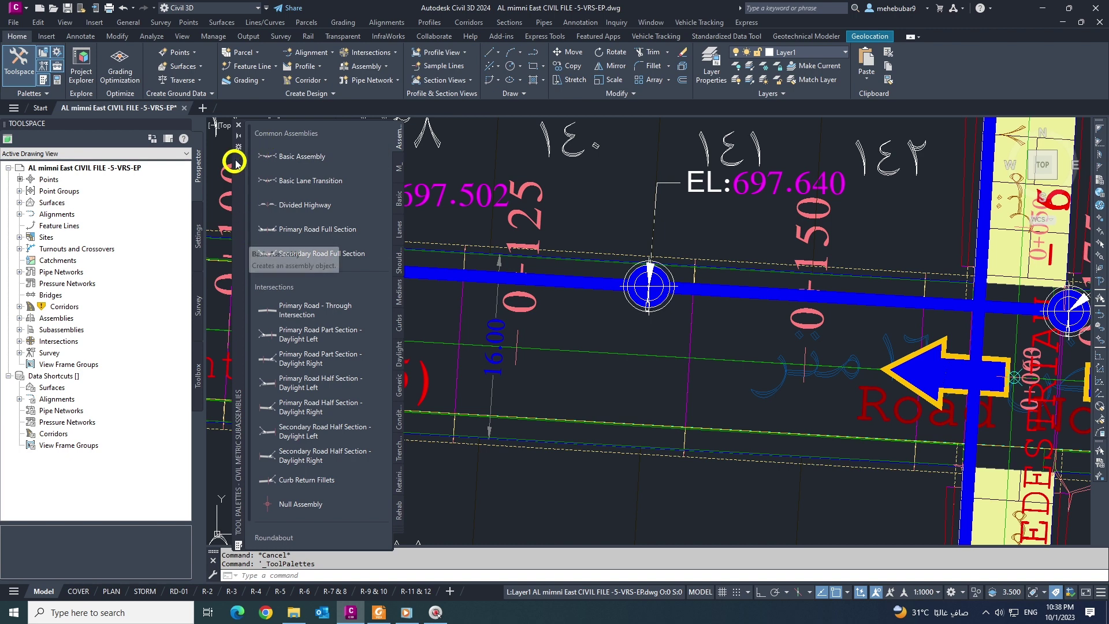
click(237, 124)
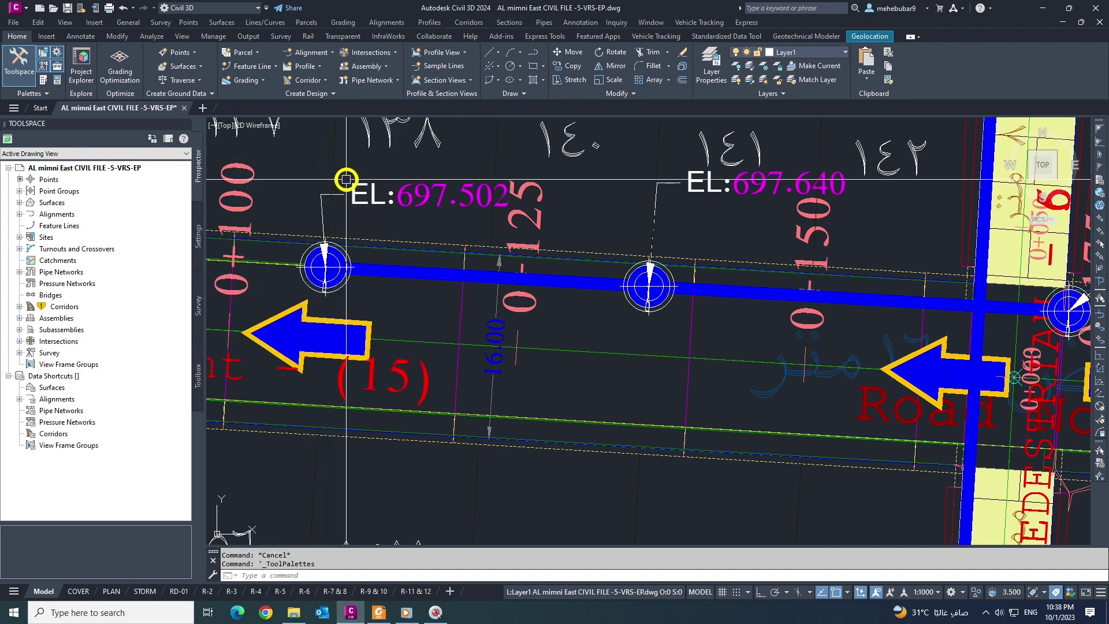
key(Escape)
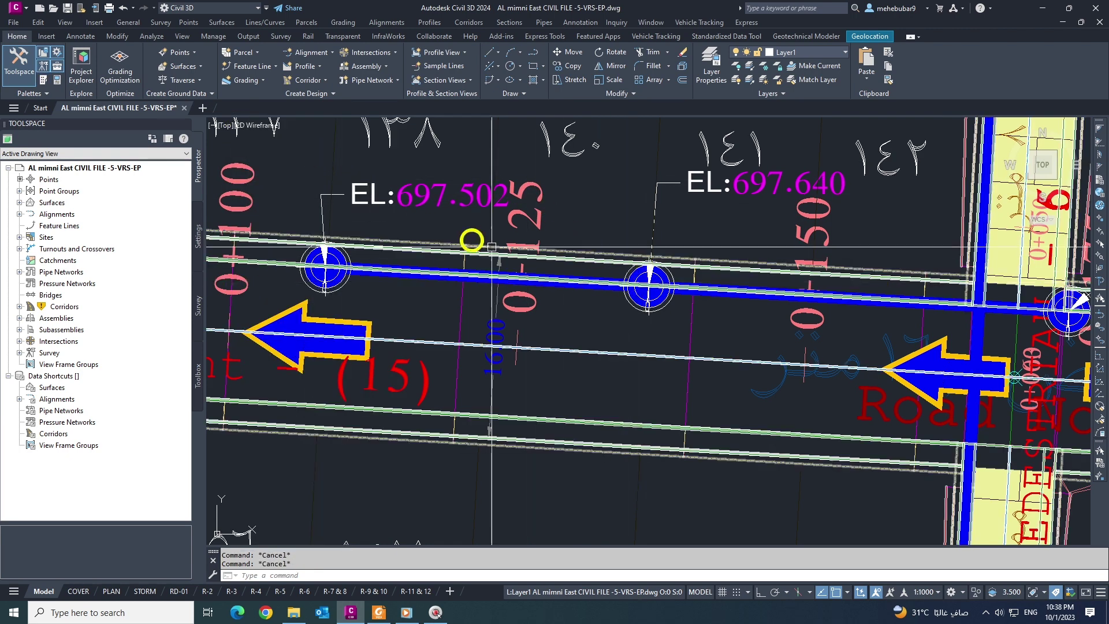
Step: Reopen the tool palettes with Ctrl+3 and move the window right over the plan
click(42, 79)
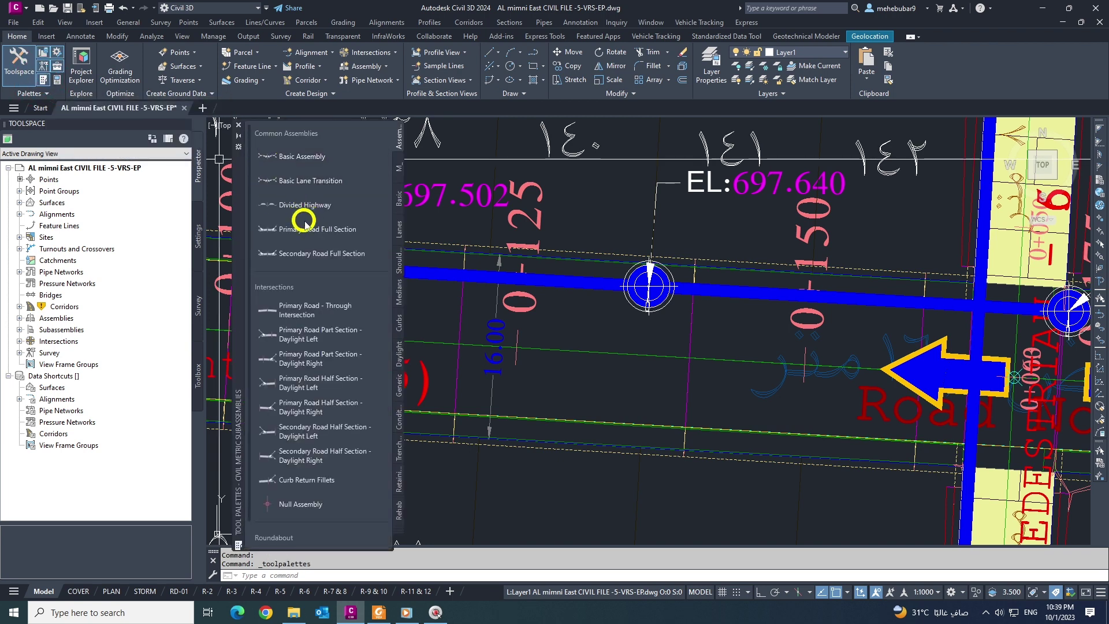
click(241, 127)
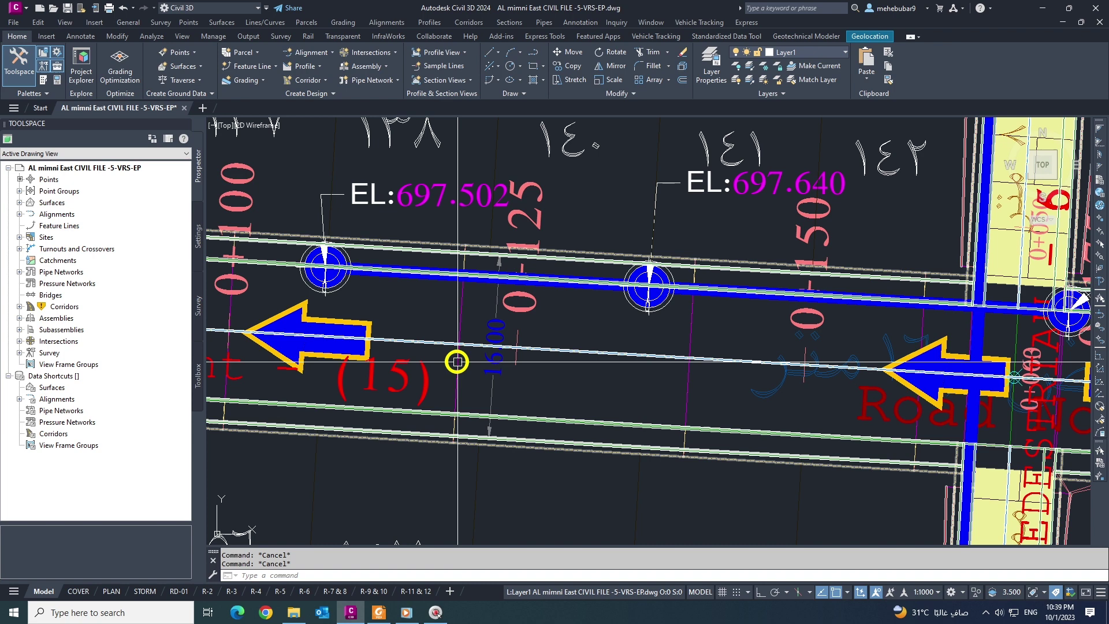
key(ctrl+3)
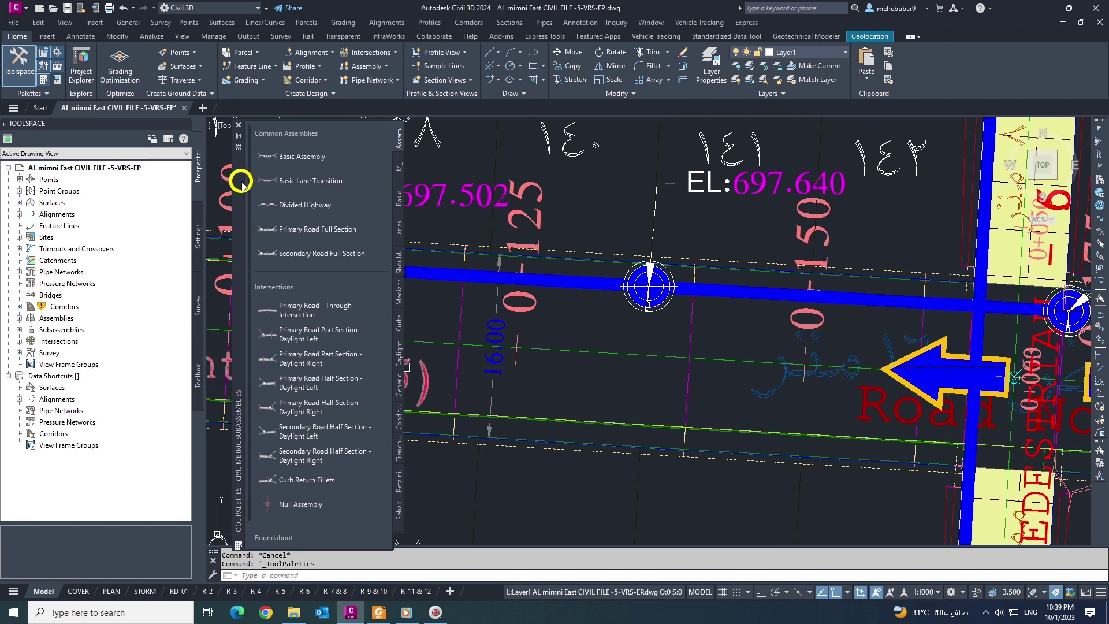
drag(242, 182, 362, 179)
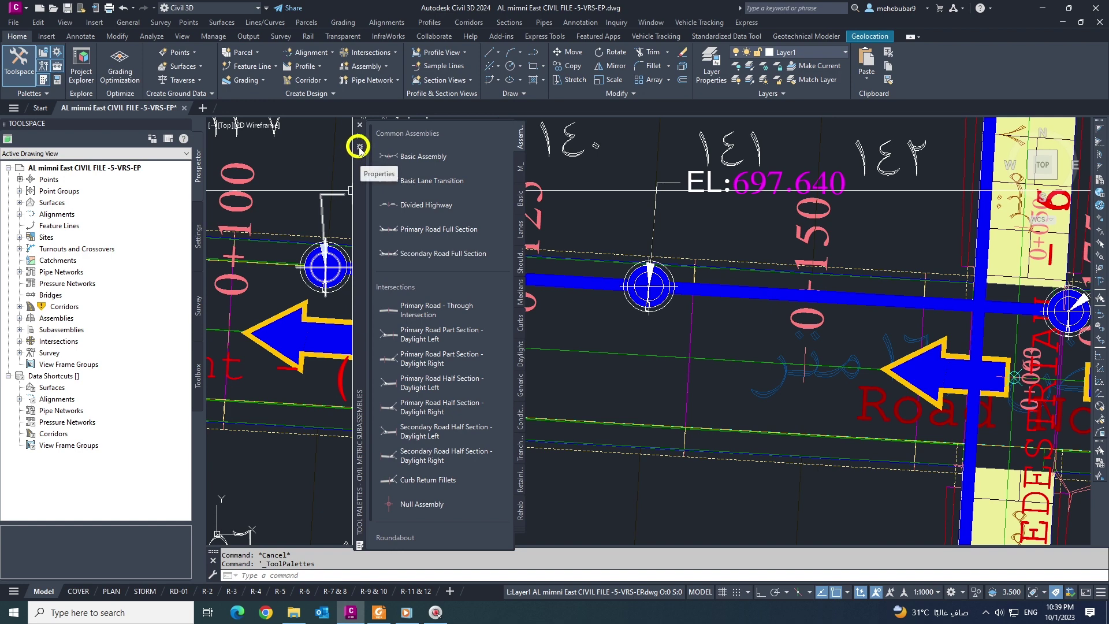
Step: Switch the palettes to the Annotation and Design group and scroll to its Metric sample tools
click(359, 147)
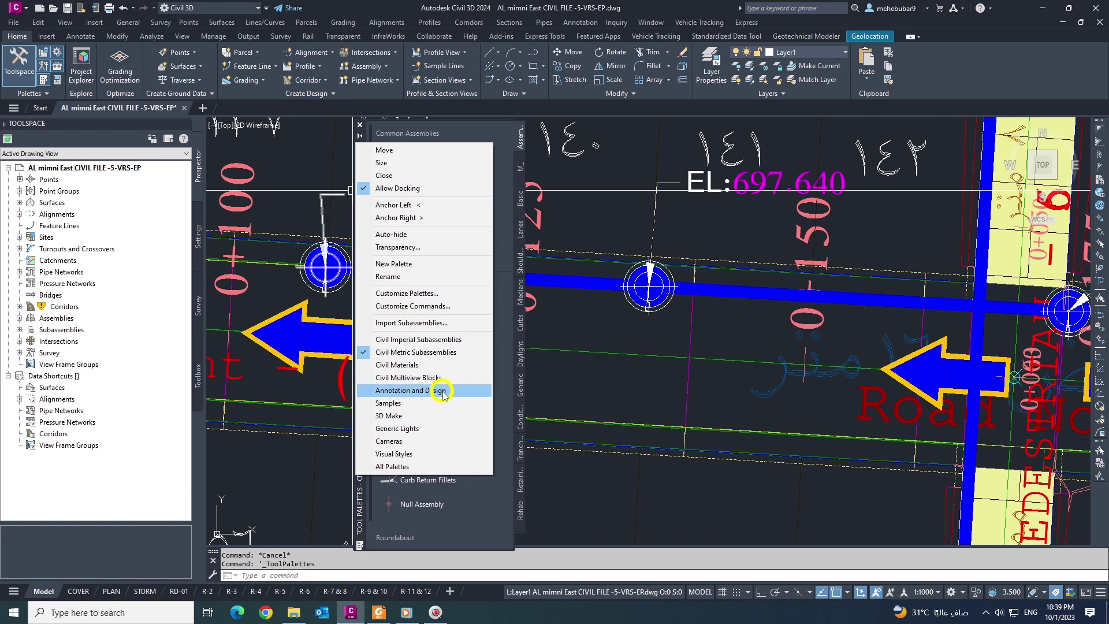
click(390, 391)
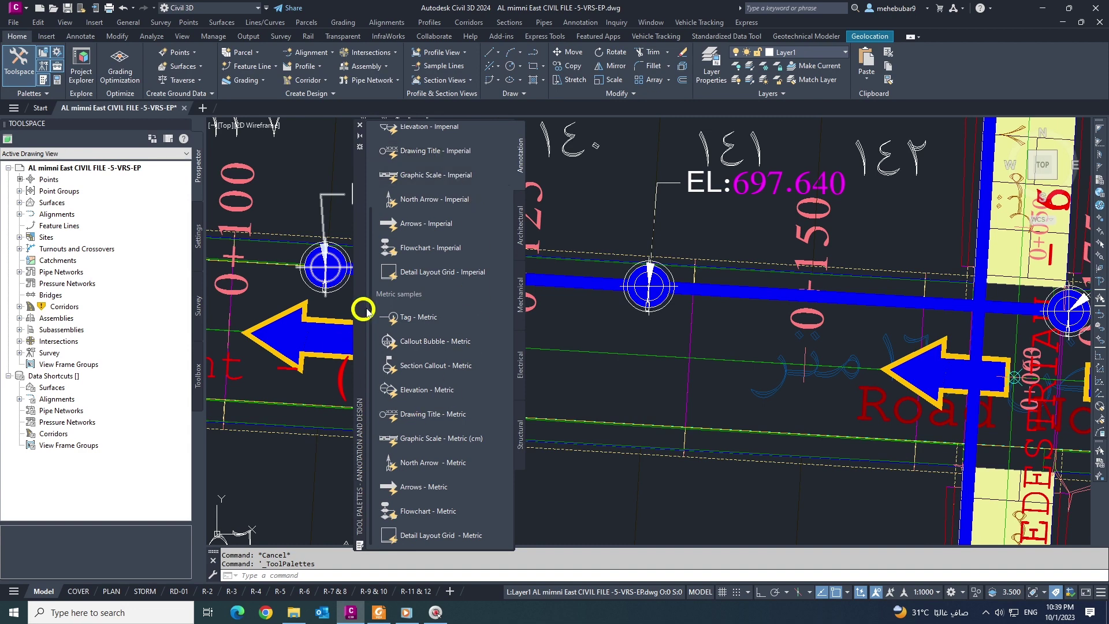
scroll(421, 314, up, 3)
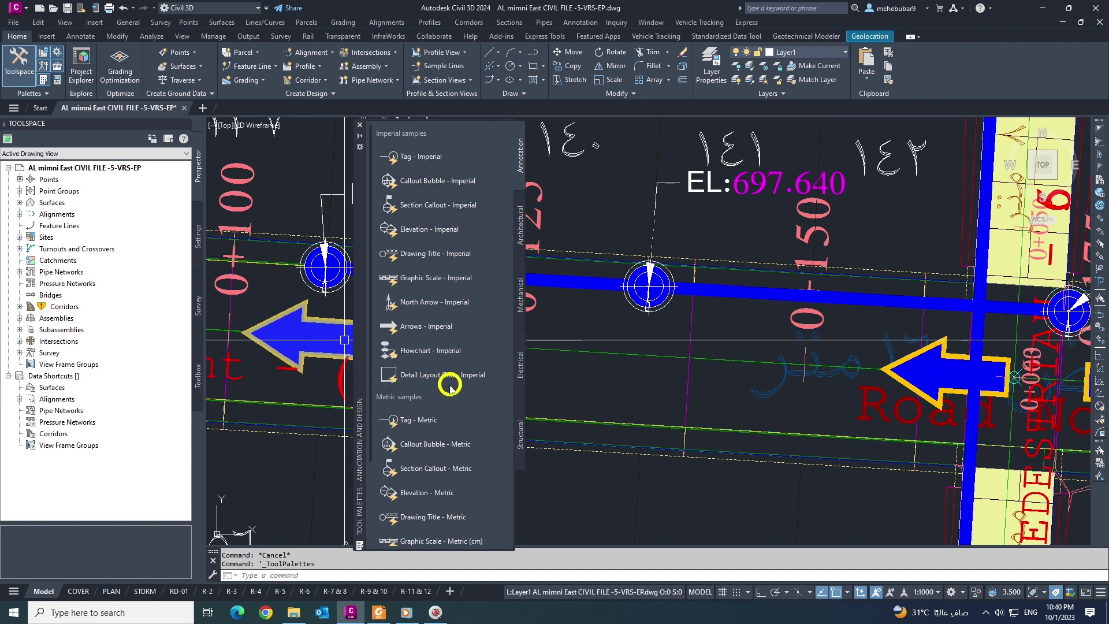
scroll(444, 371, down, 3)
scroll(425, 294, down, 1)
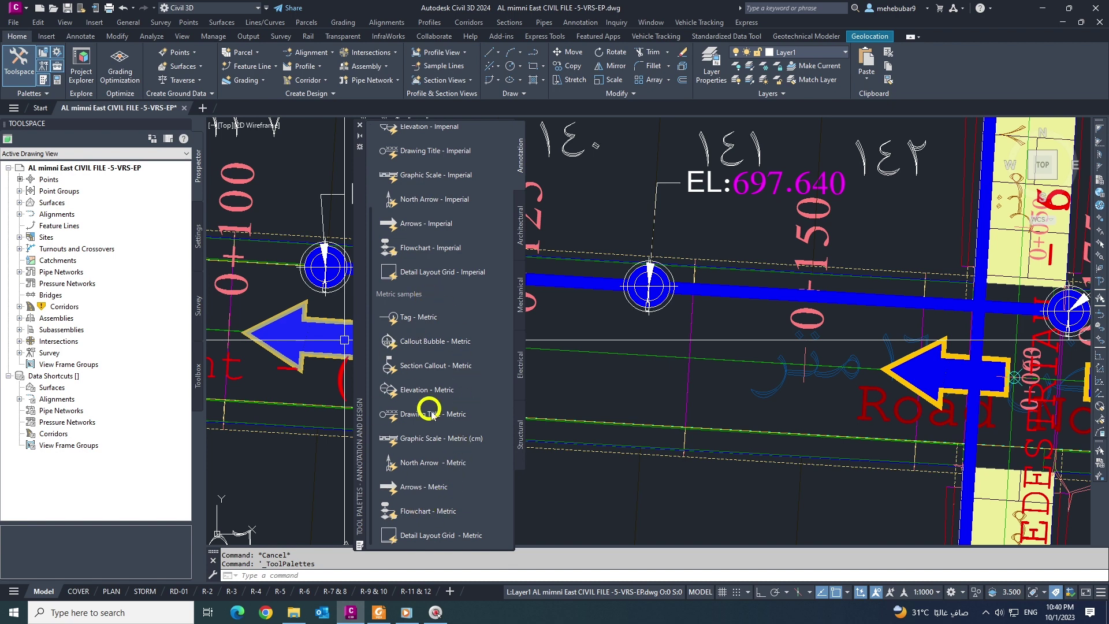
scroll(430, 240, up, 4)
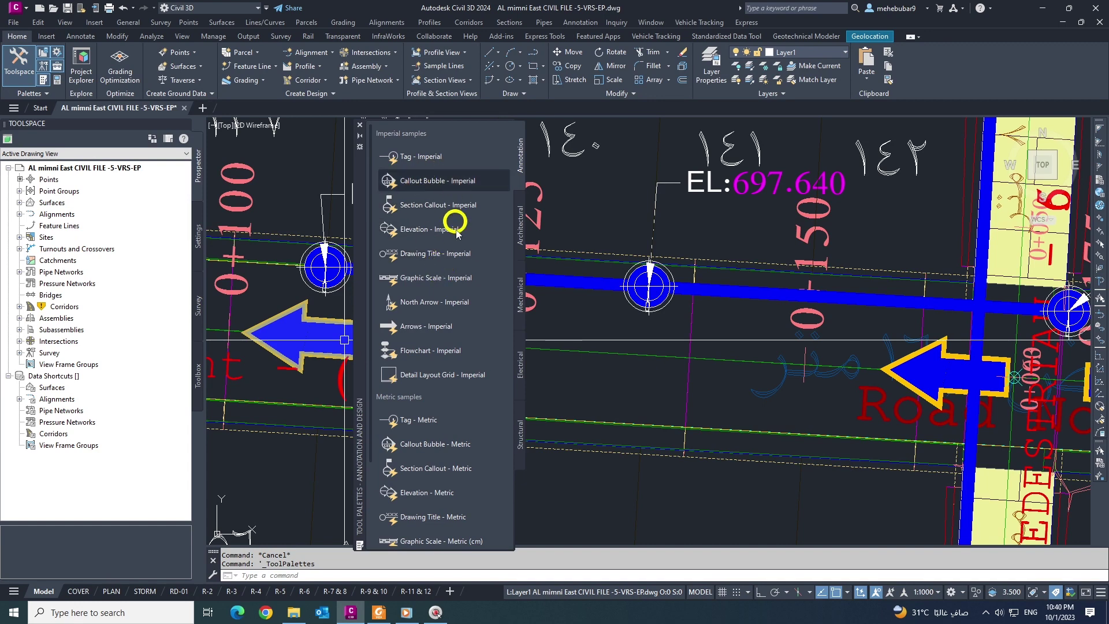
scroll(461, 315, down, 2)
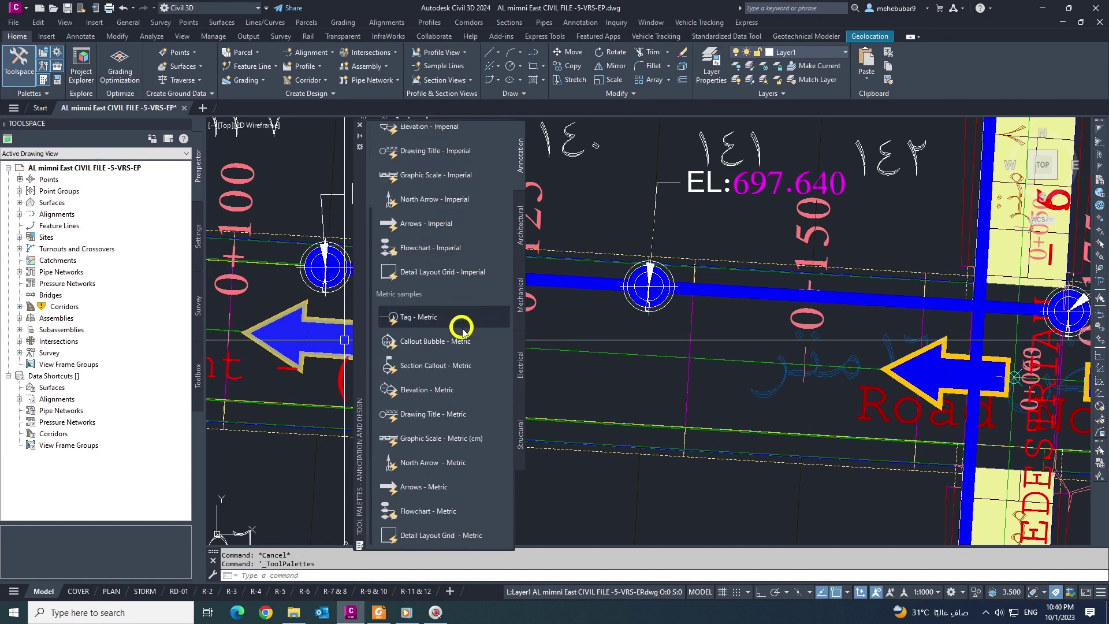
Step: Insert the Drawing Title - Metric block onto the road plan
click(415, 415)
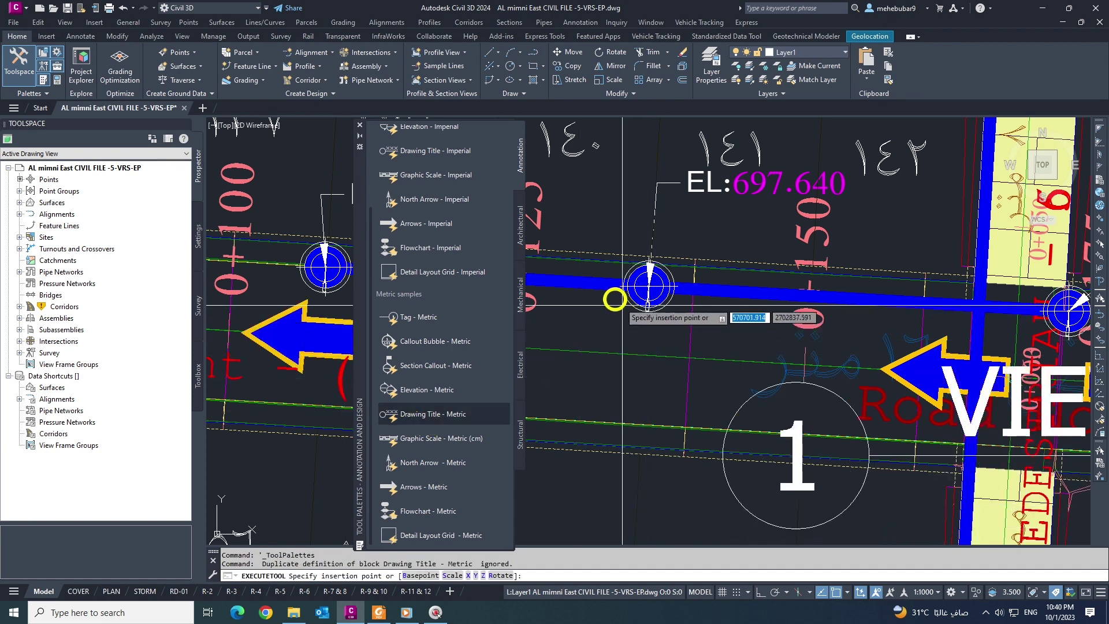
scroll(639, 408, down, 3)
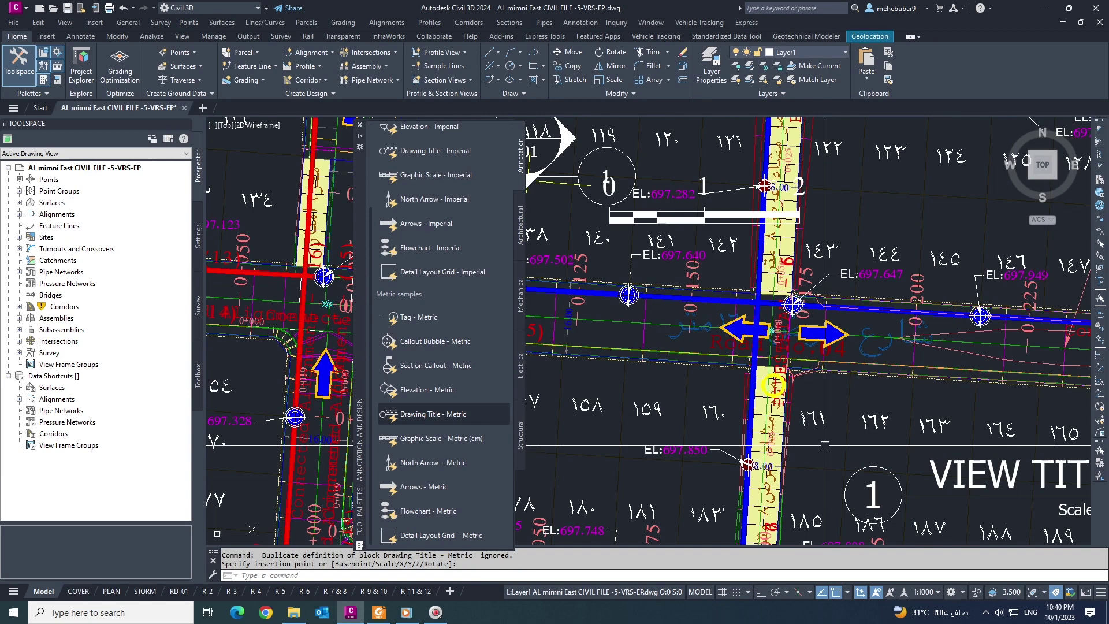
scroll(804, 437, down, 4)
scroll(920, 452, up, 4)
key(Escape)
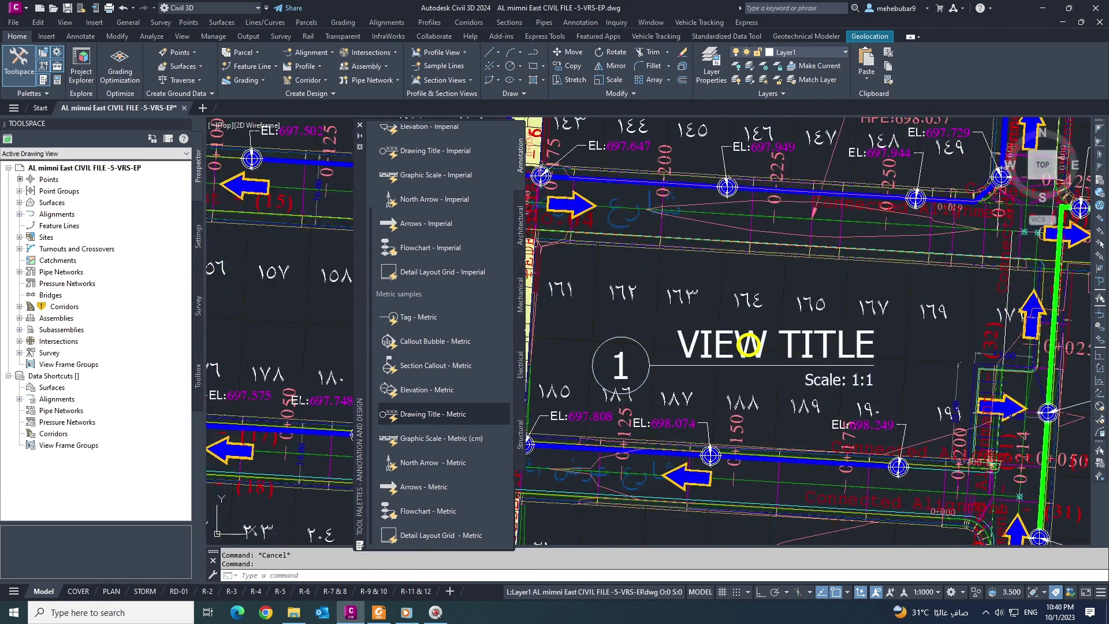
Step: Open the VIEW TITLE block's attributes, close the editor unchanged, and pan around it
double_click(742, 345)
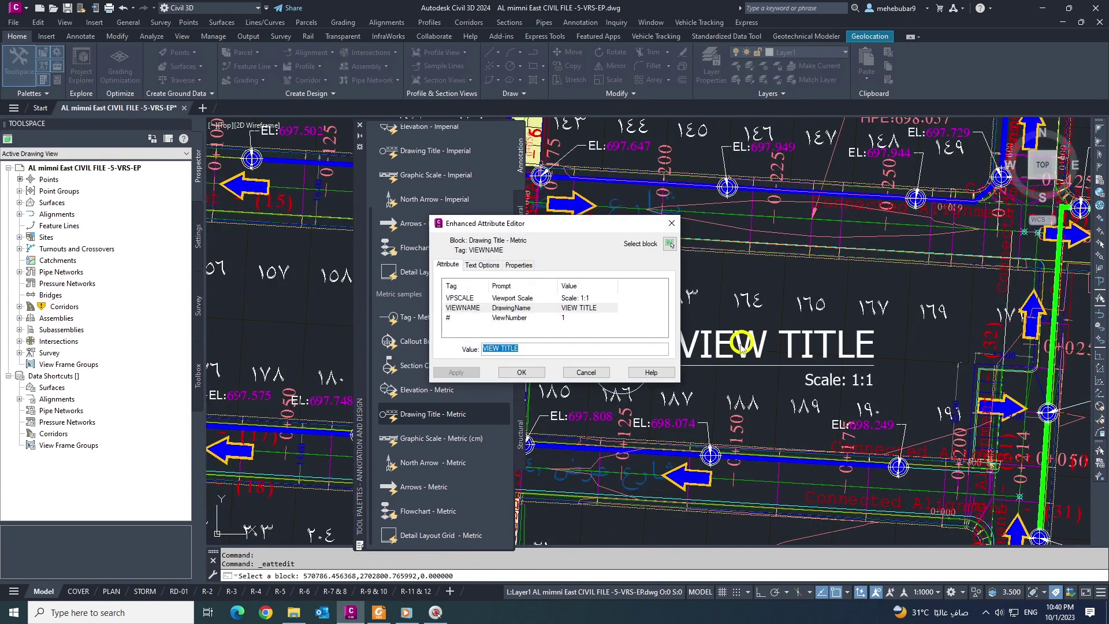
click(580, 373)
scroll(749, 361, down, 2)
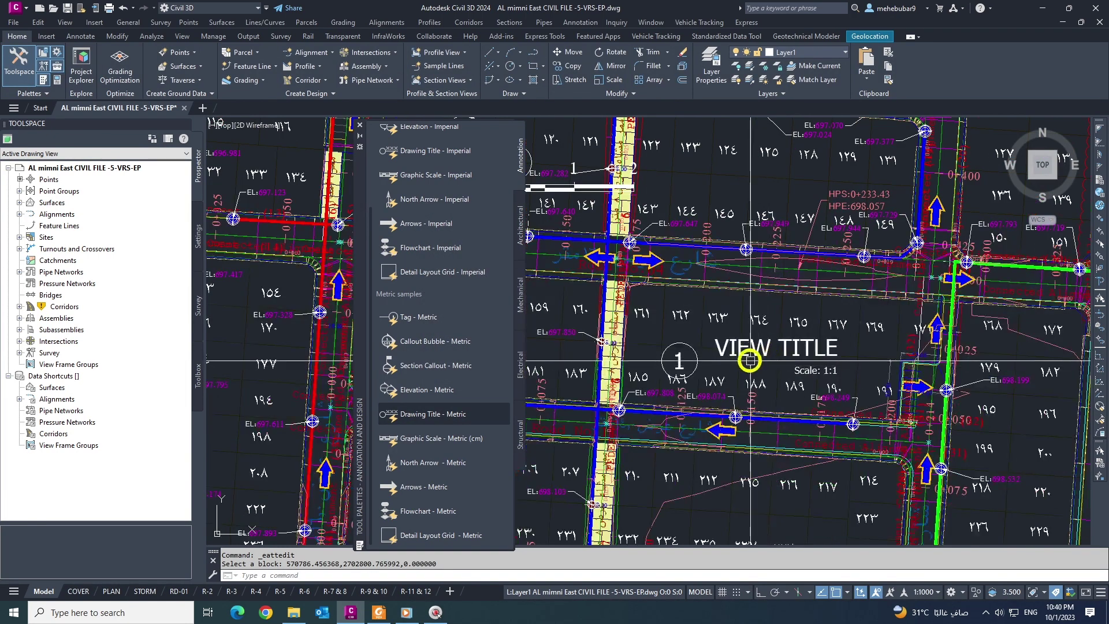
scroll(750, 361, up, 4)
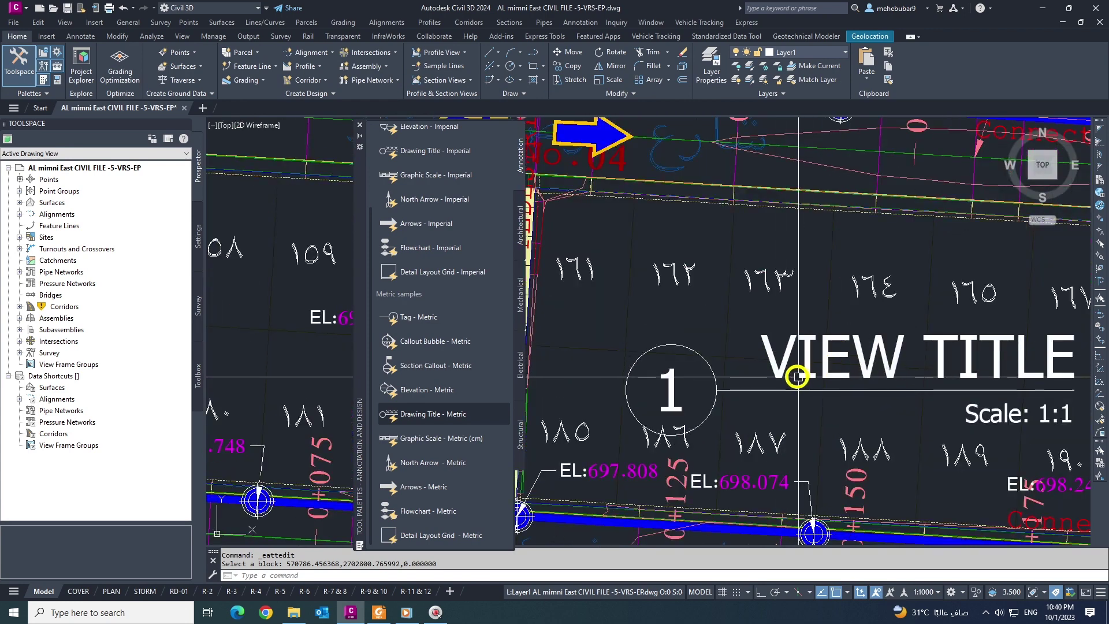
middle_drag(796, 376, 793, 353)
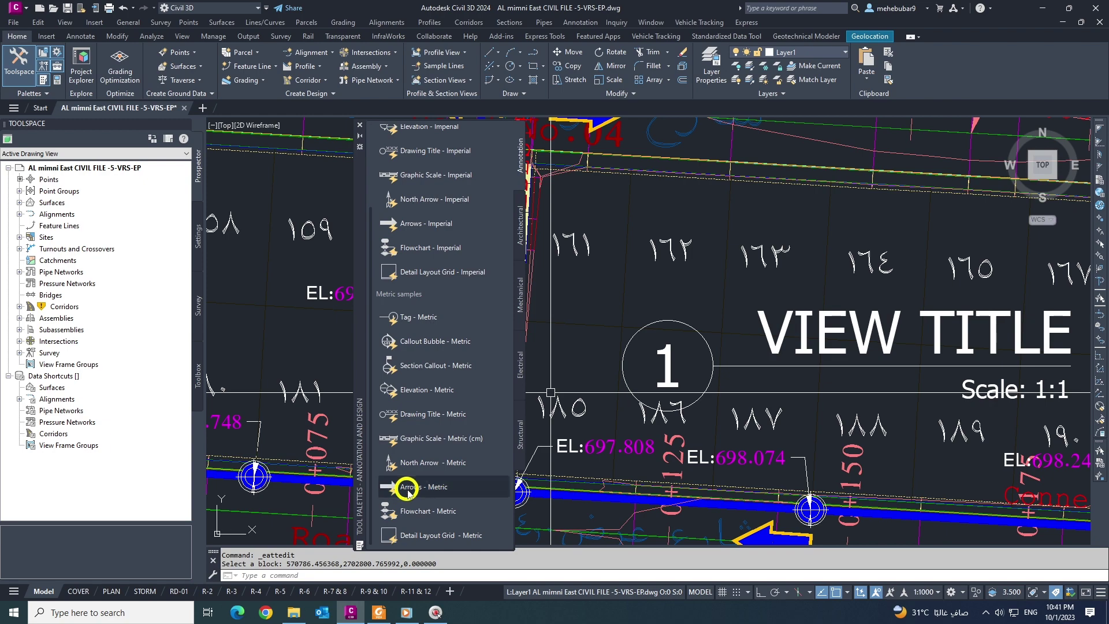
Step: Place an Arrows - Metric block on the road near station 0+075
scroll(802, 283, down, 6)
scroll(711, 335, up, 8)
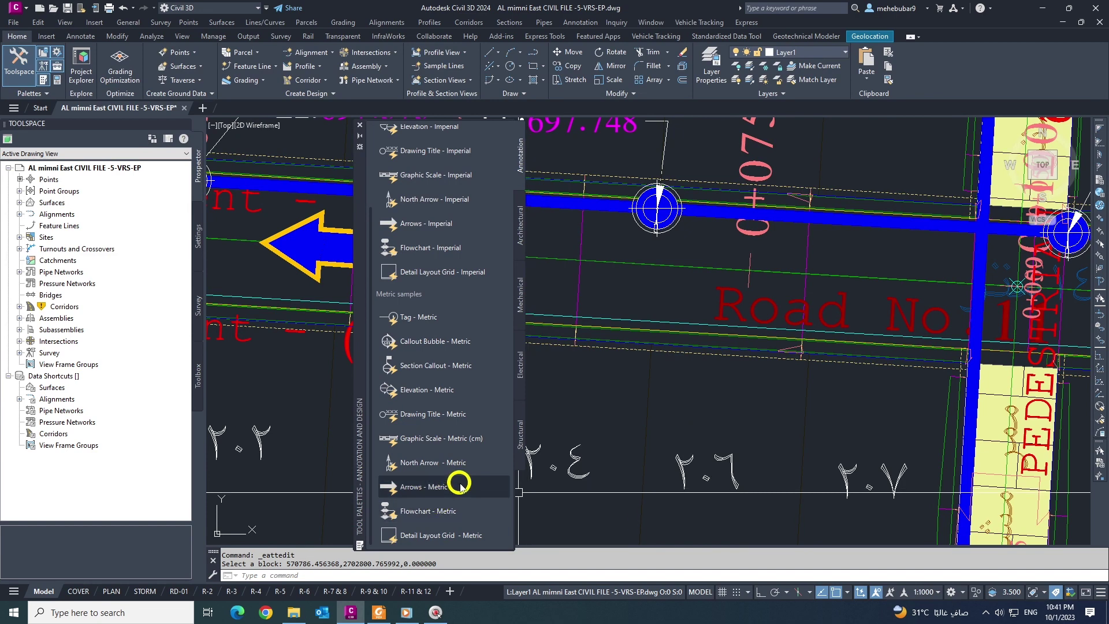
click(426, 494)
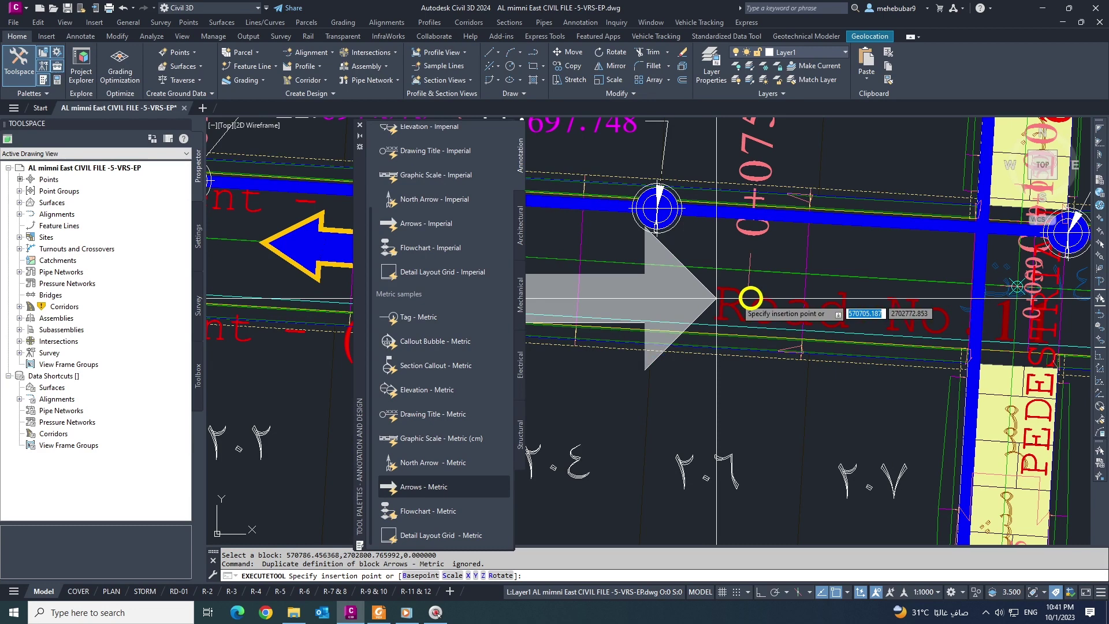
scroll(773, 322, down, 2)
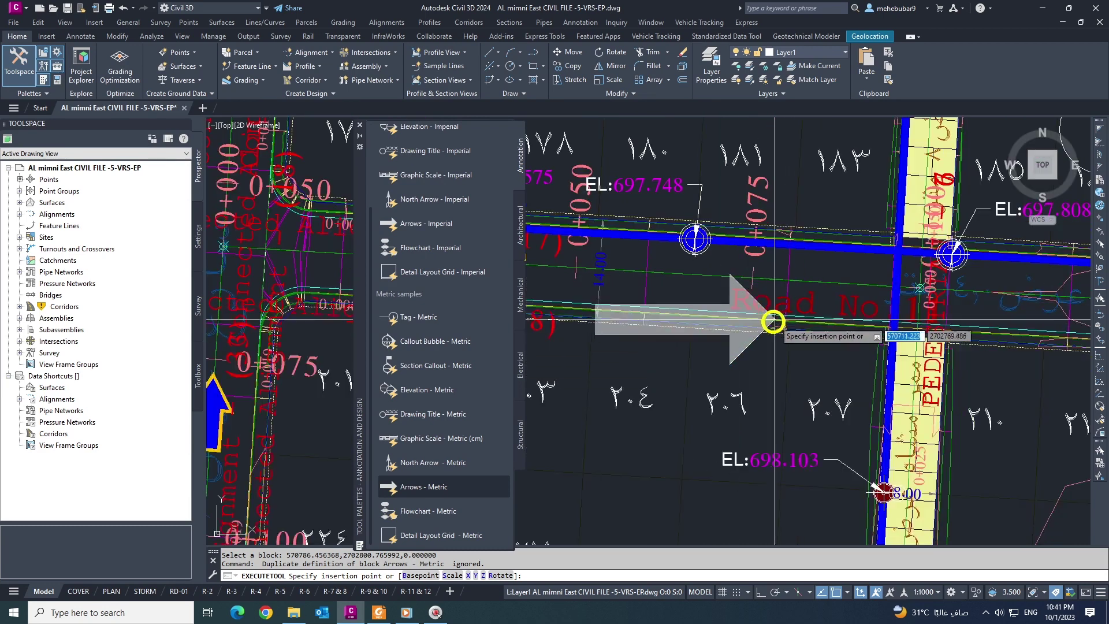
scroll(725, 275, up, 2)
scroll(785, 277, up, 2)
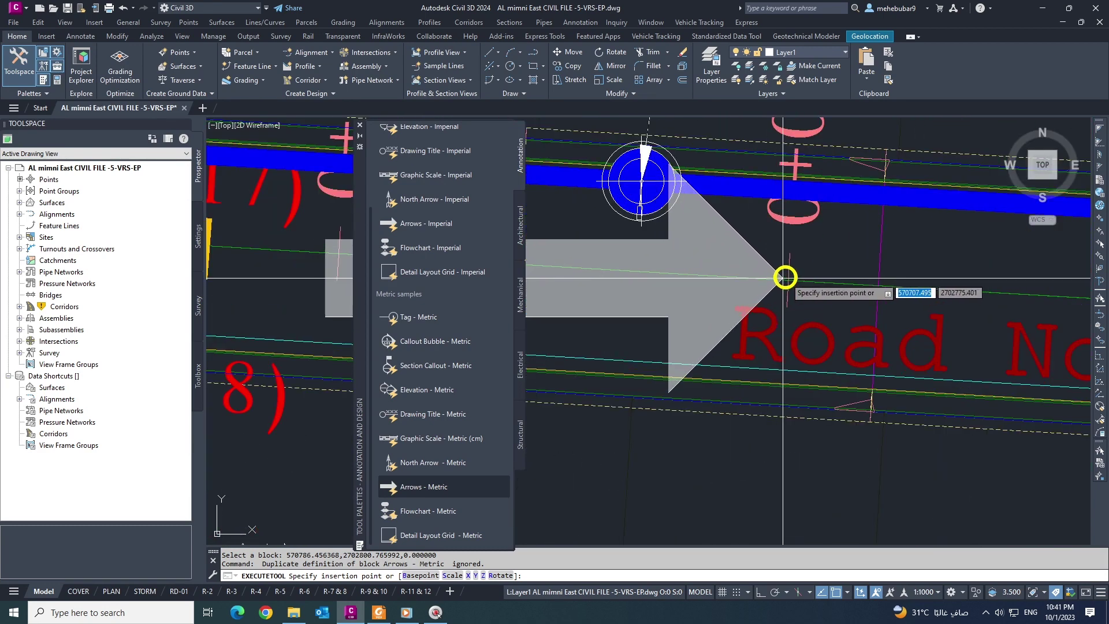
scroll(799, 294, down, 4)
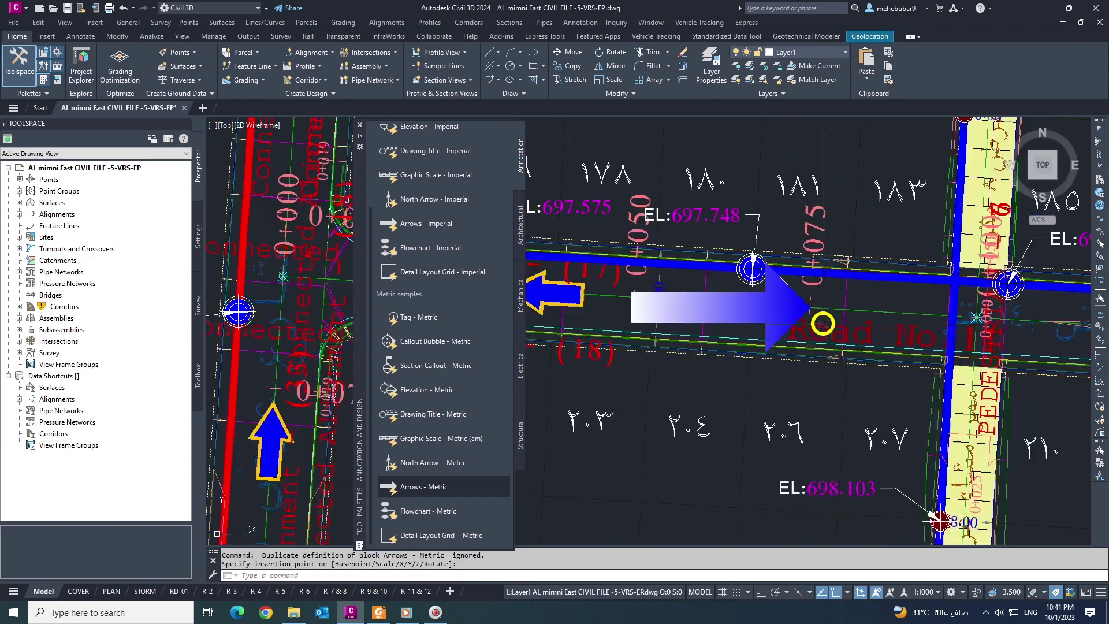
scroll(760, 324, up, 2)
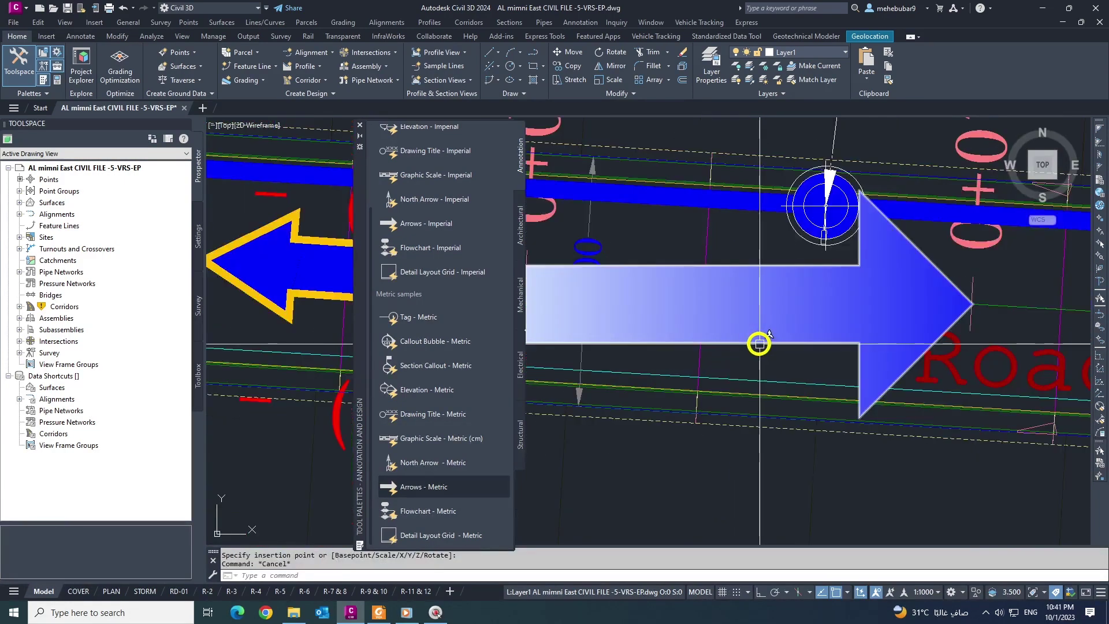
scroll(759, 343, down, 4)
scroll(700, 324, up, 2)
click(734, 327)
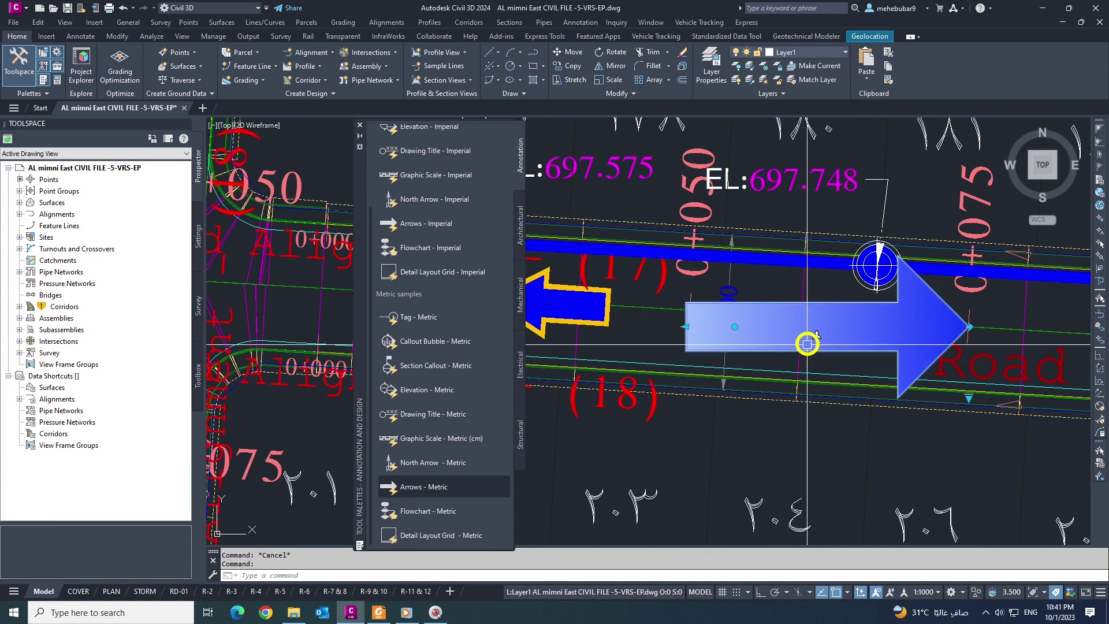
Step: Stretch the arrow's length grip to make the arrow shorter
middle_drag(822, 345, 799, 339)
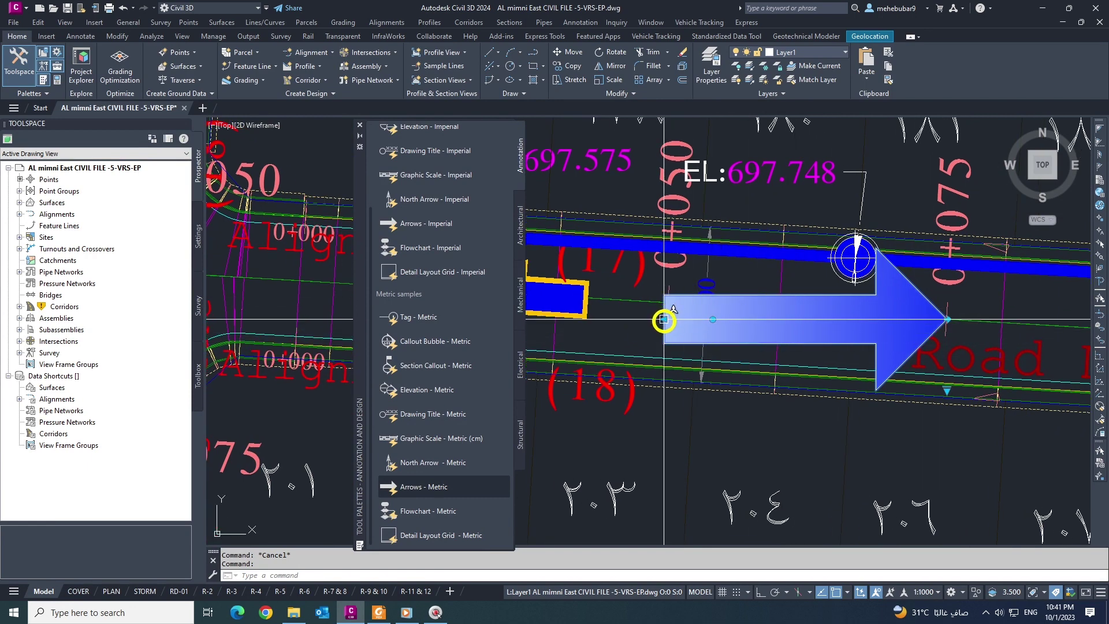
scroll(664, 302, up, 4)
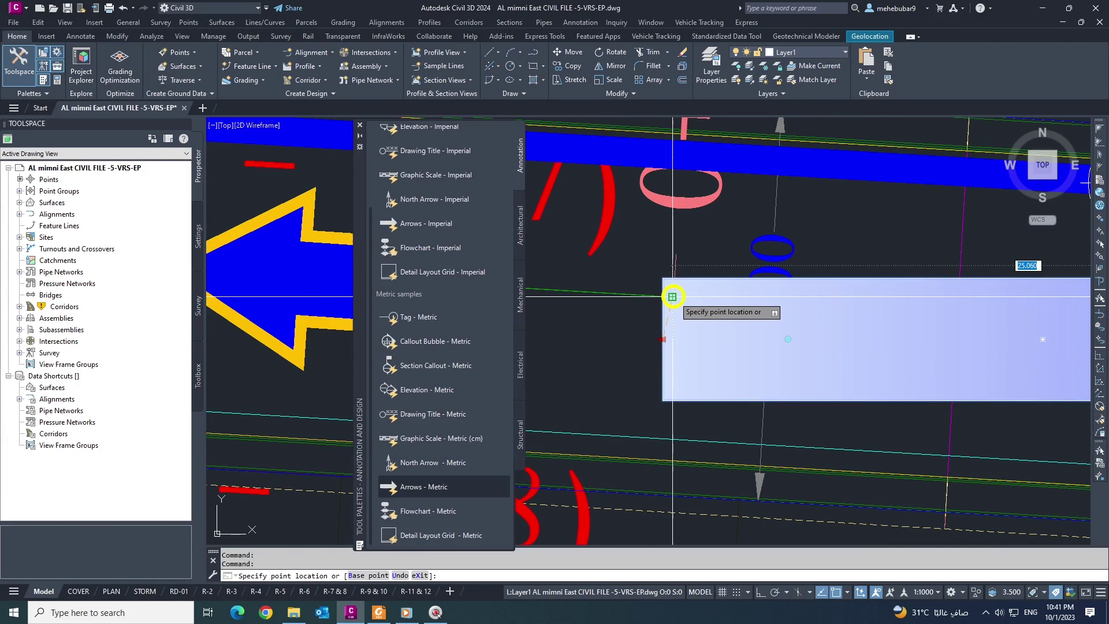
click(671, 297)
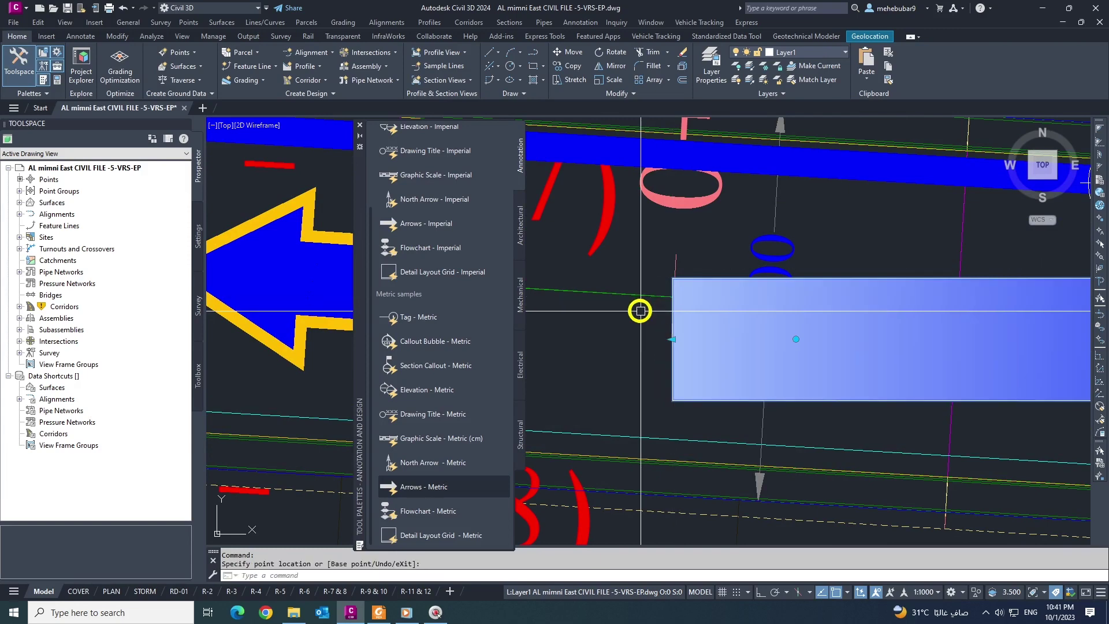
click(673, 339)
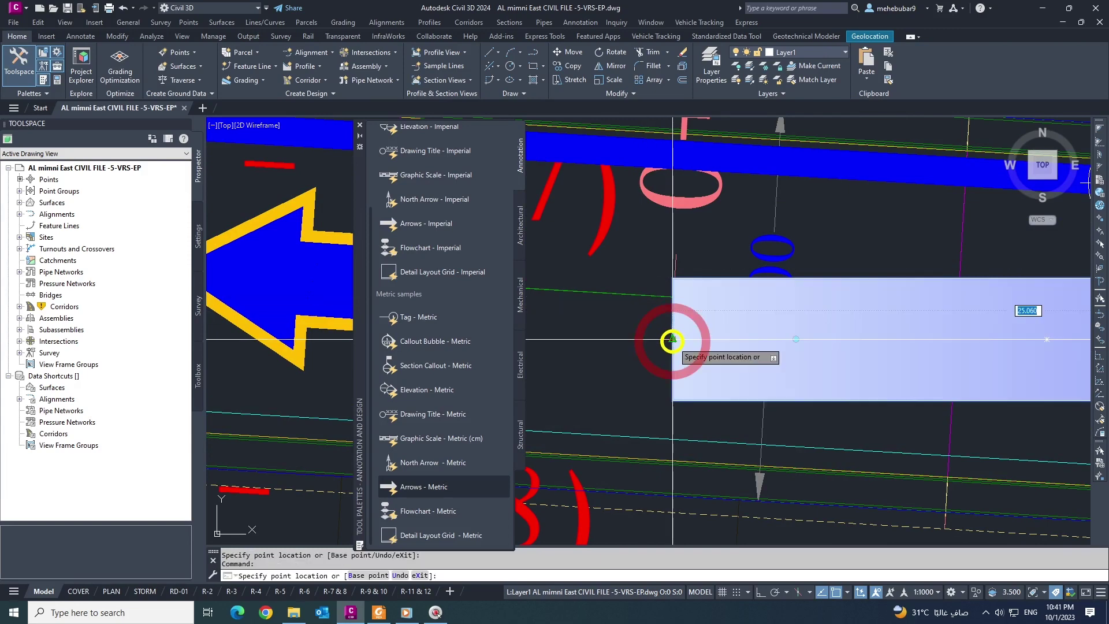
click(670, 295)
scroll(672, 306, down, 4)
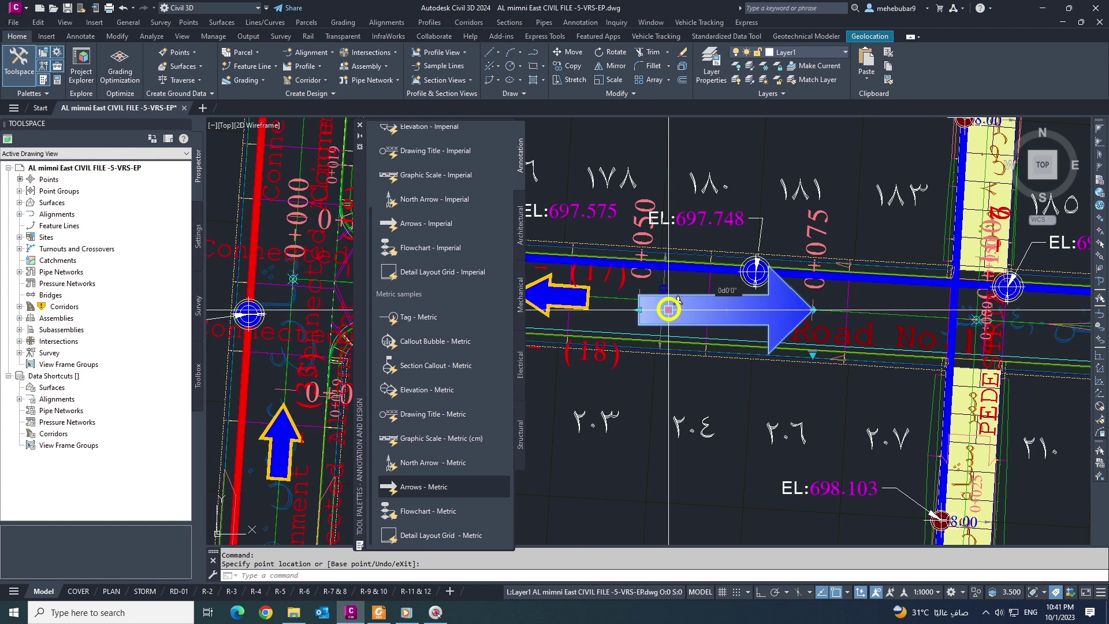
Step: Rotate the arrow so its angle follows the road, then clear the grip edit
key(space)
scroll(673, 303, up, 5)
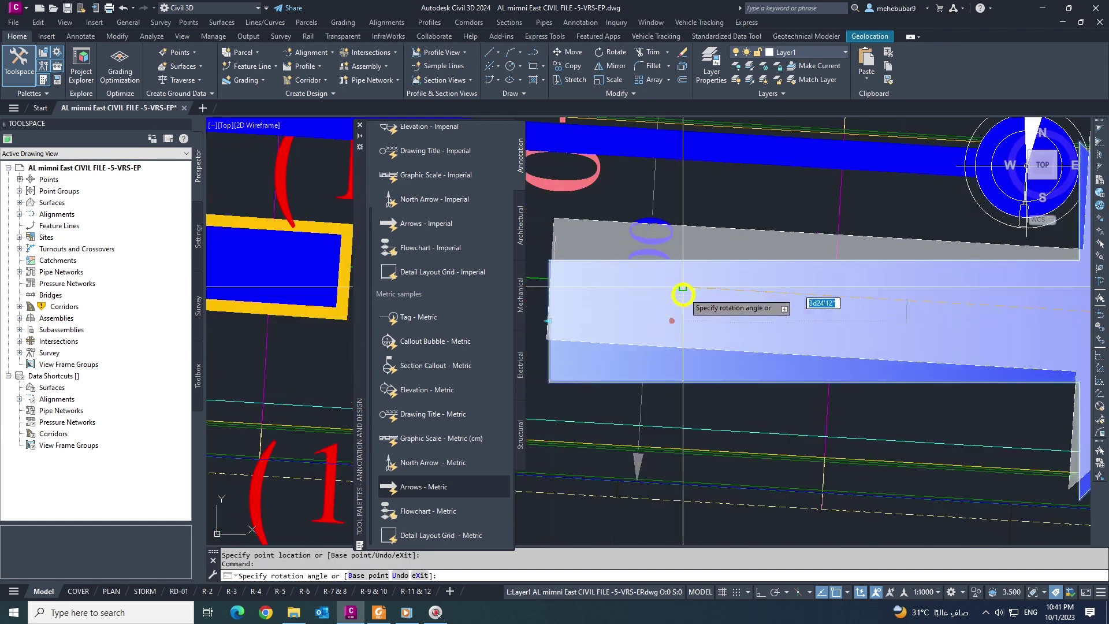
scroll(682, 294, down, 2)
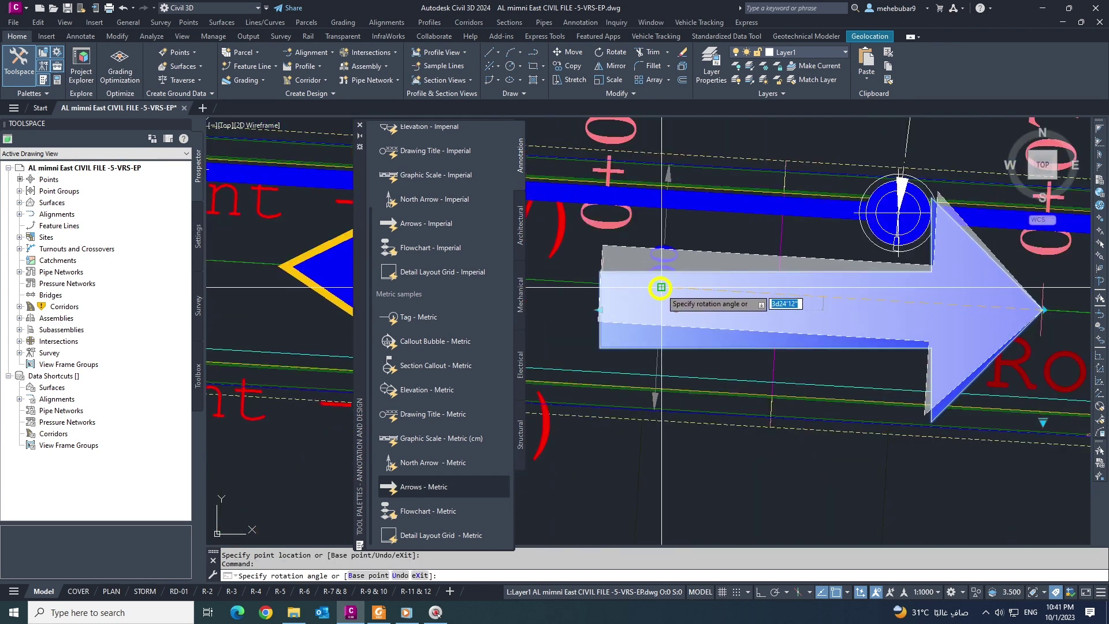
scroll(664, 285, up, 2)
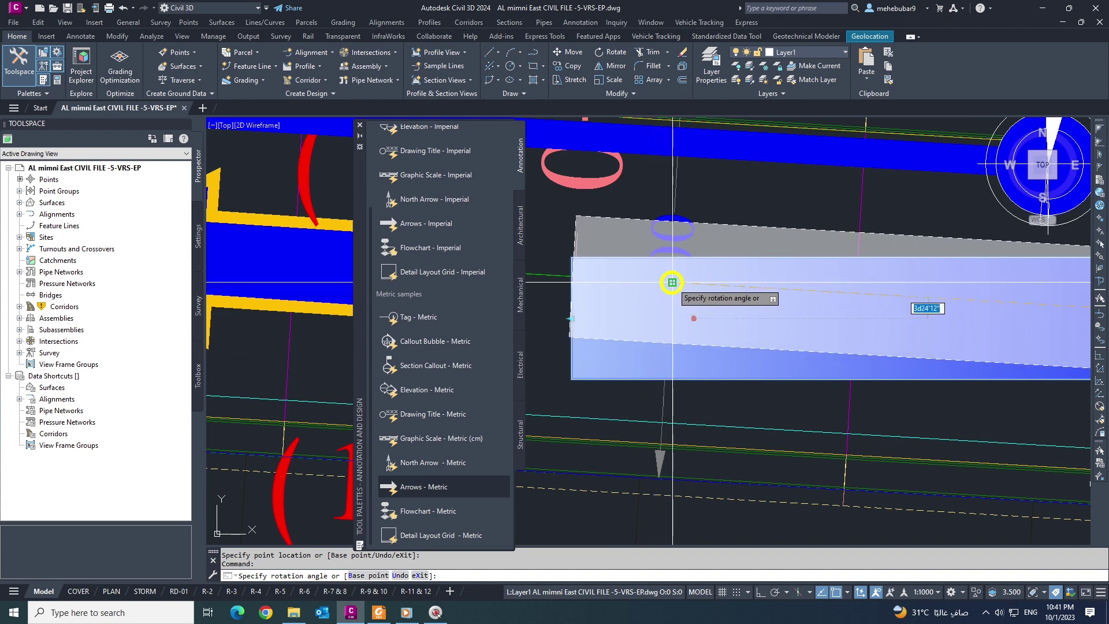
click(671, 282)
scroll(686, 339, down, 3)
scroll(767, 322, up, 3)
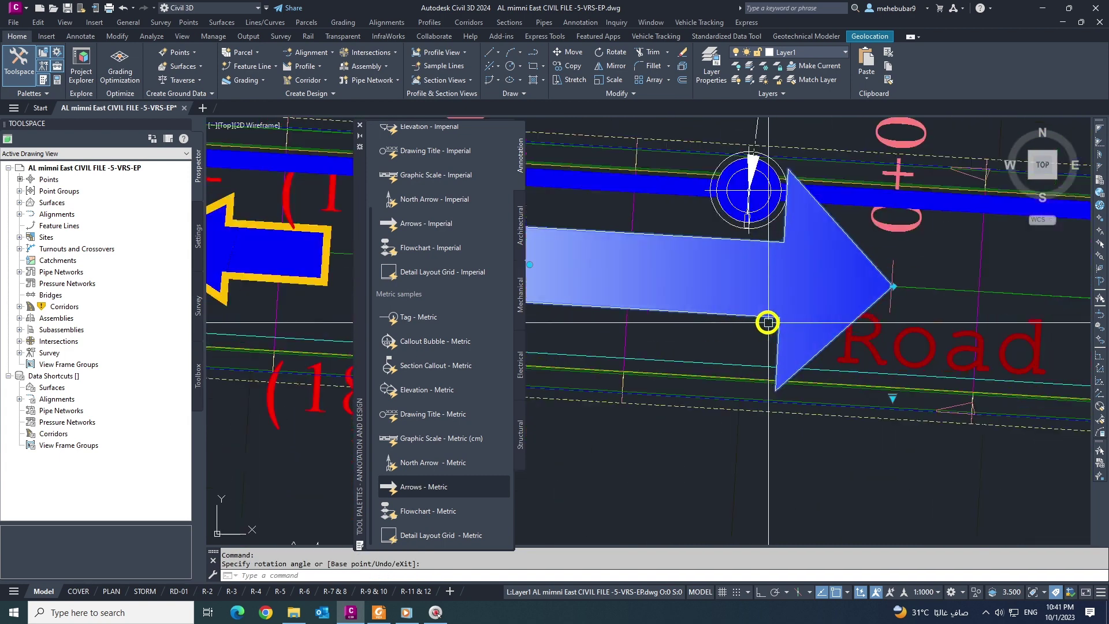
scroll(750, 321, down, 1)
key(Escape)
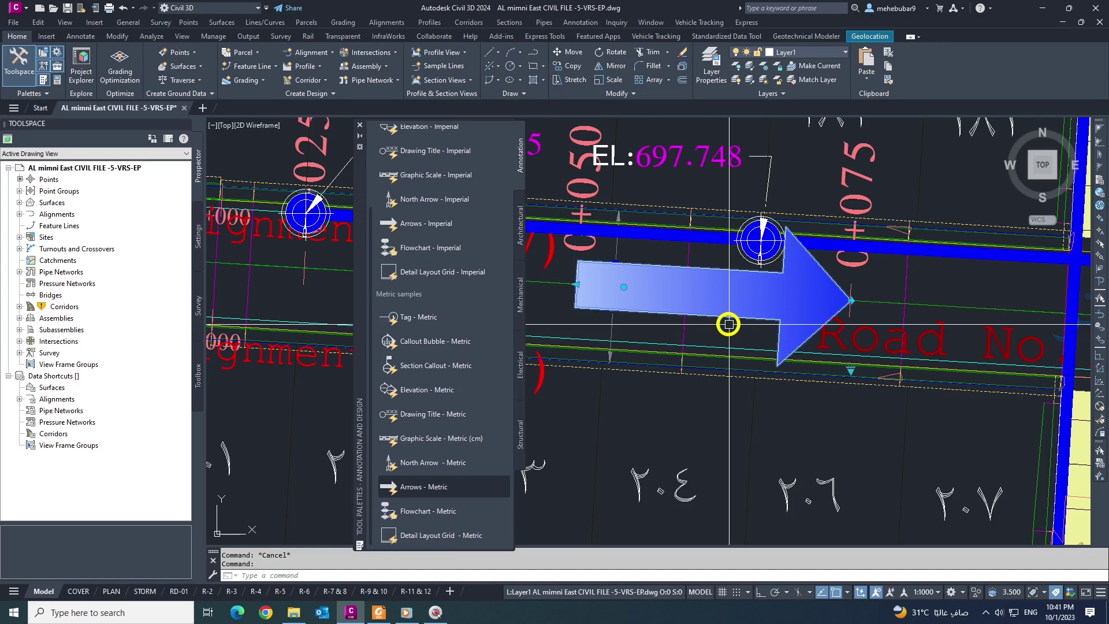
key(Escape)
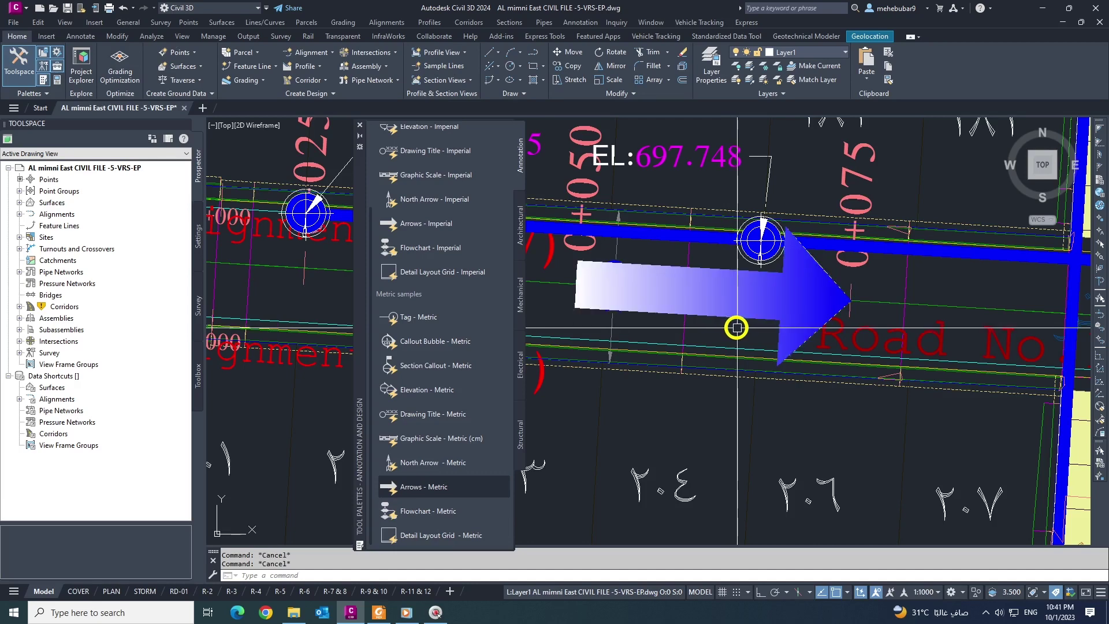
Step: Reselect the arrow block as the object to scale
click(734, 313)
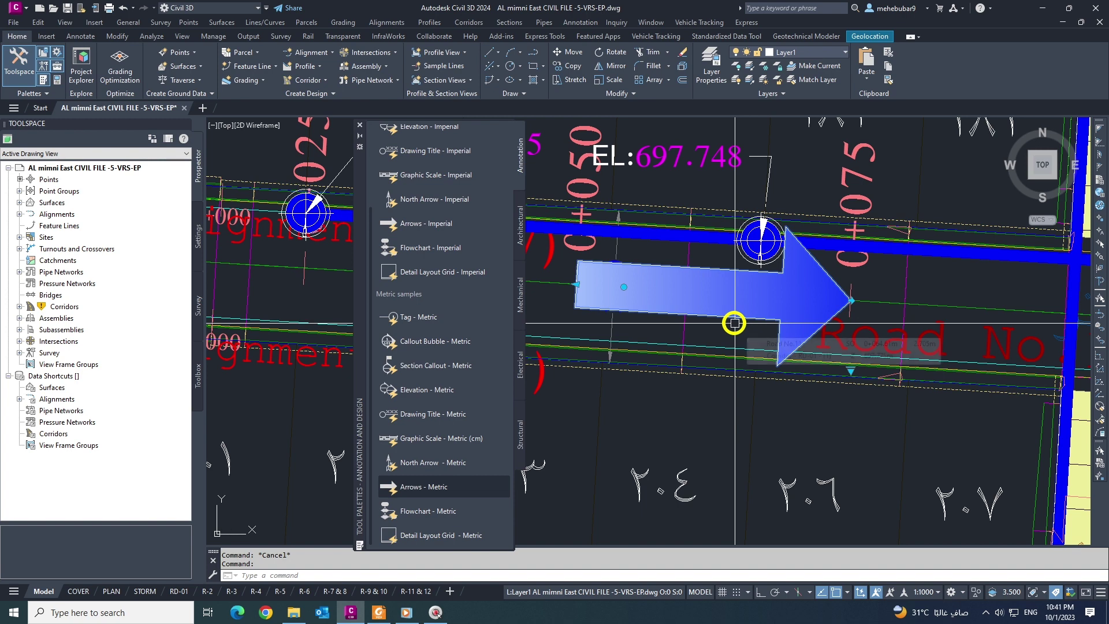
key(Escape)
scroll(732, 321, down, 1)
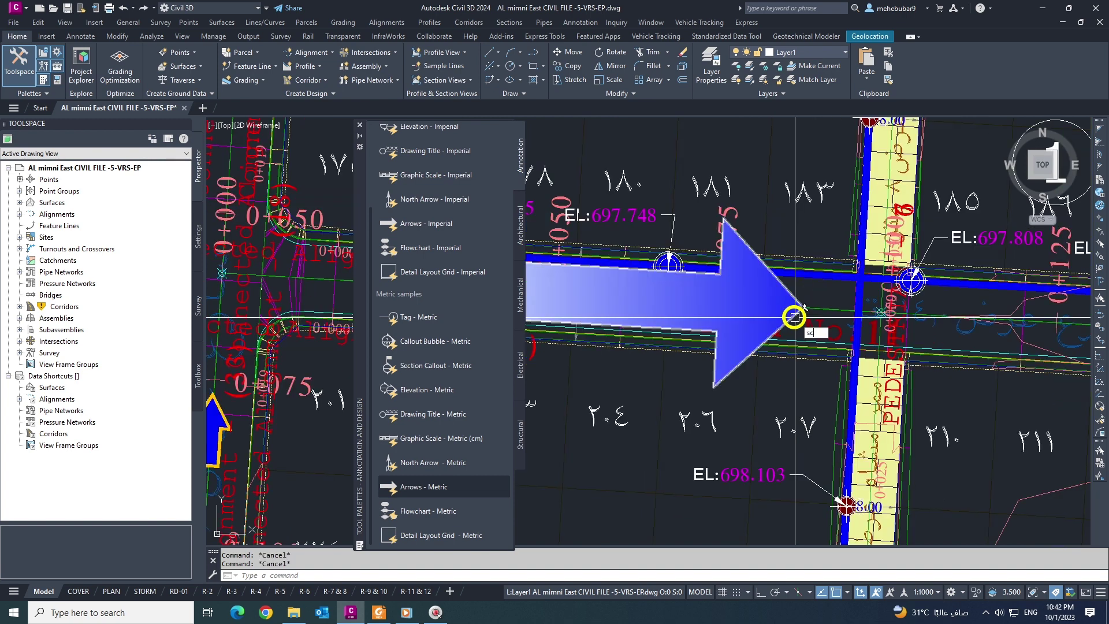
click(743, 321)
Step: Scale the arrow down from a base point on the arrow
click(701, 309)
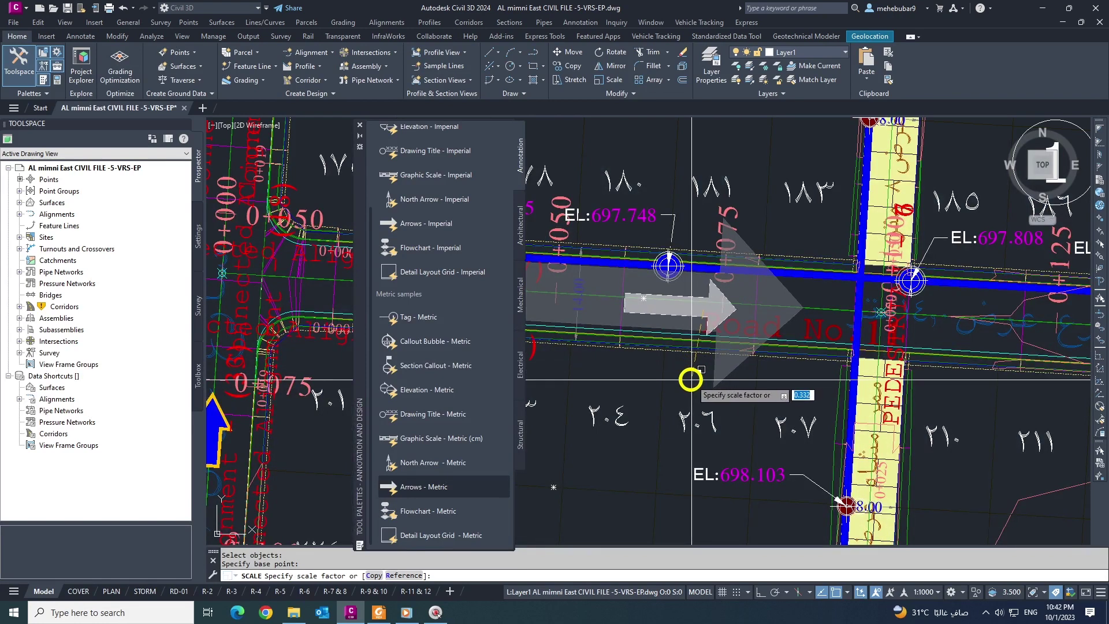
key(Escape)
scroll(683, 337, up, 5)
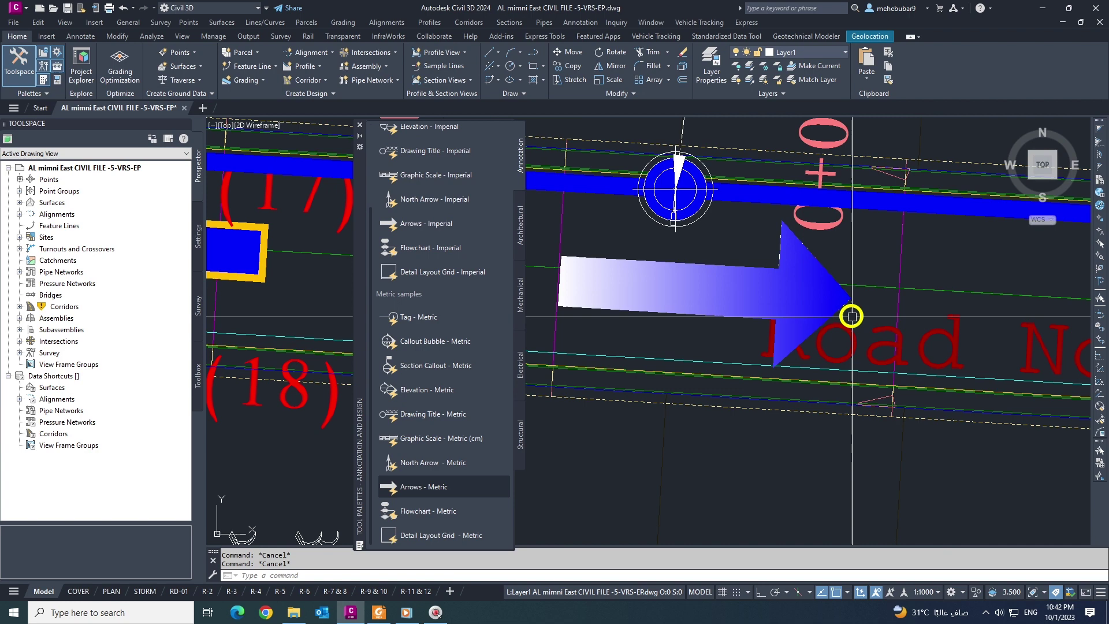
Step: Start MOVE on the arrow from its tip, then cancel so it stays in place
text(m)
key(Return)
click(852, 307)
key(Return)
click(849, 296)
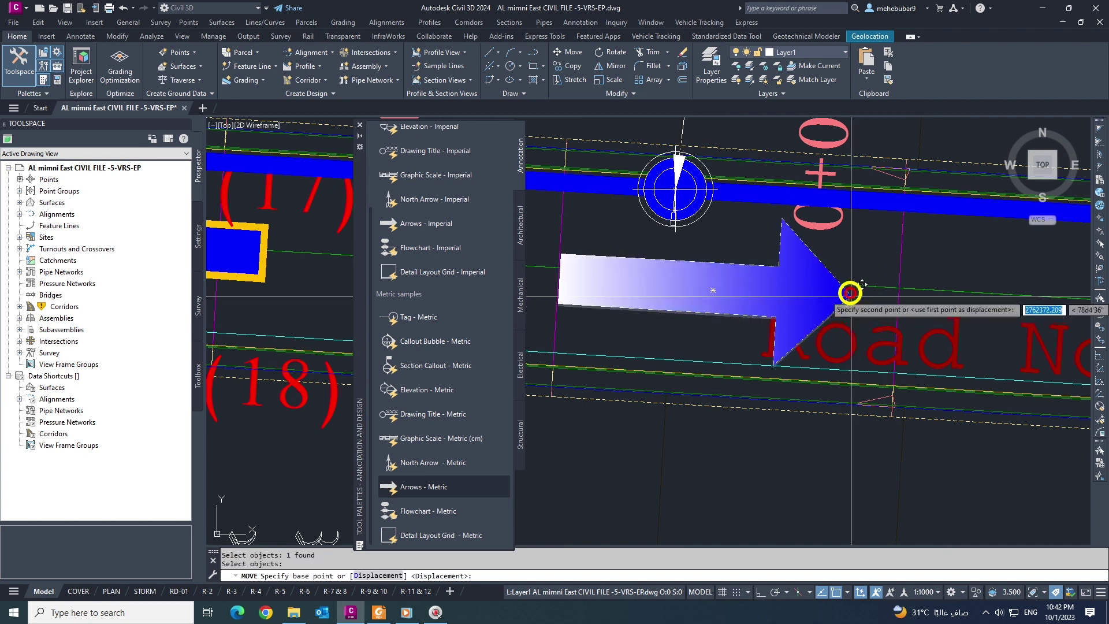
key(Escape)
key(Escape)
scroll(877, 347, down, 3)
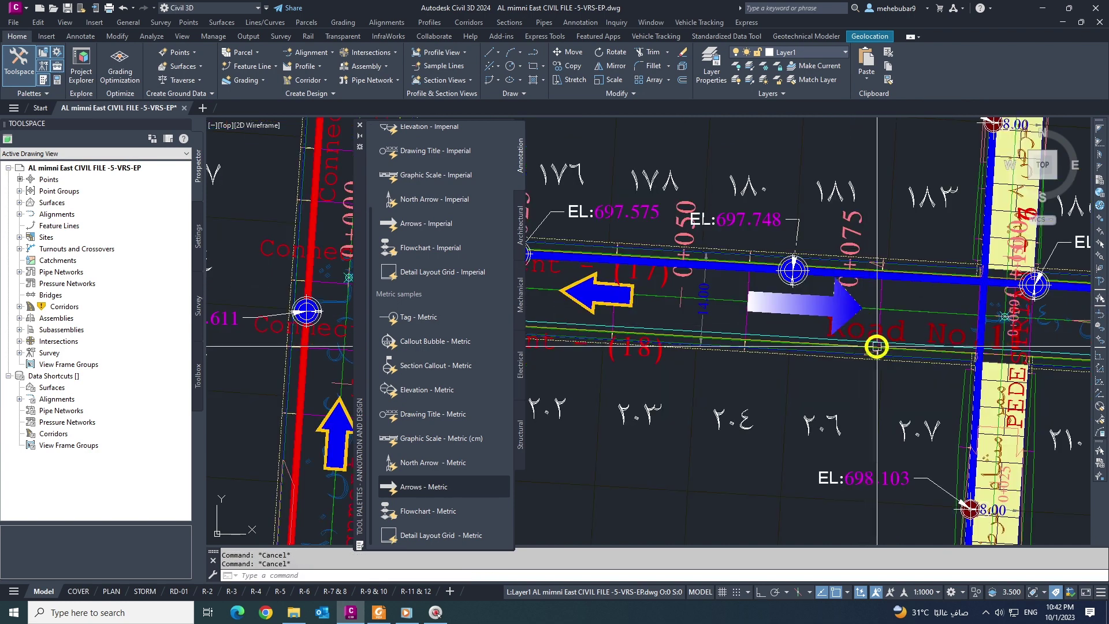
scroll(877, 346, up, 5)
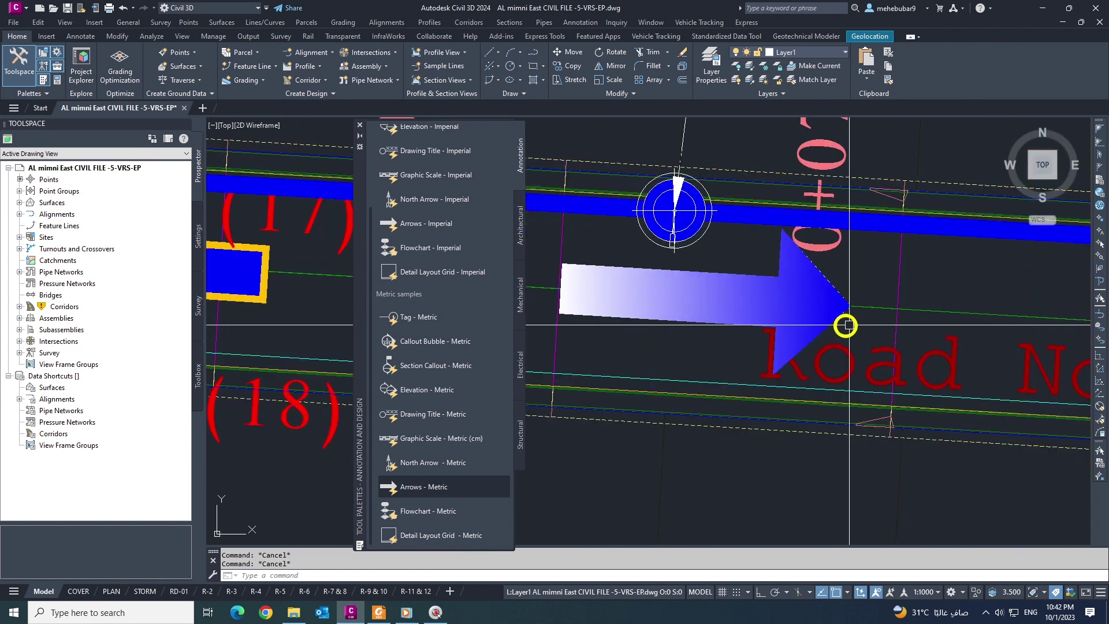
Step: Reselect the arrow block and recentre the plan view on it
click(831, 323)
scroll(881, 317, down, 3)
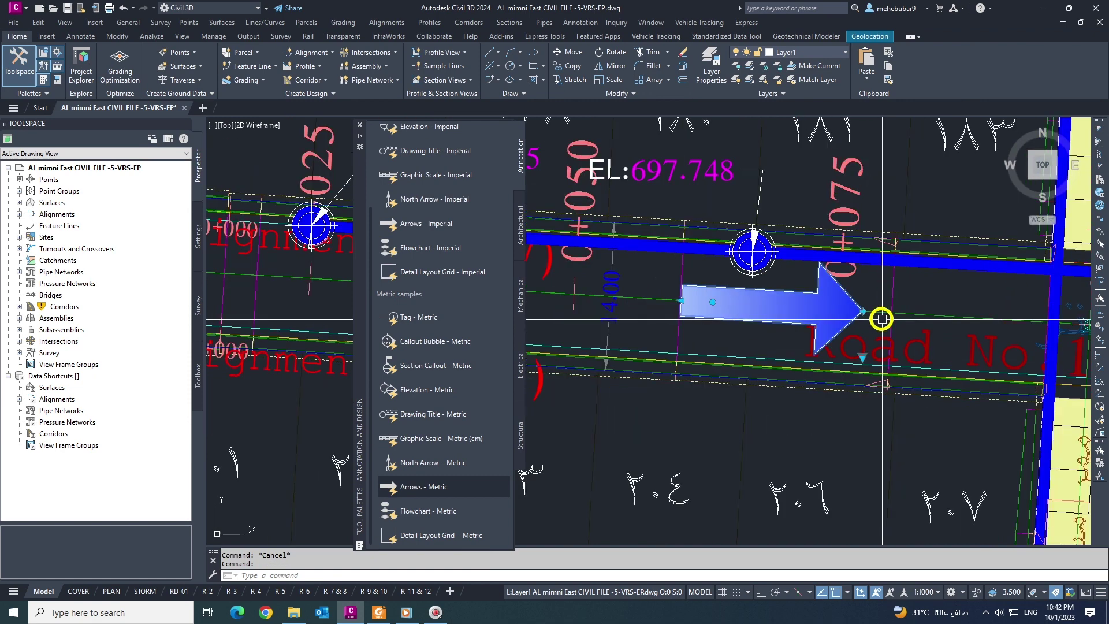
scroll(871, 334, up, 3)
middle_drag(828, 338, 874, 327)
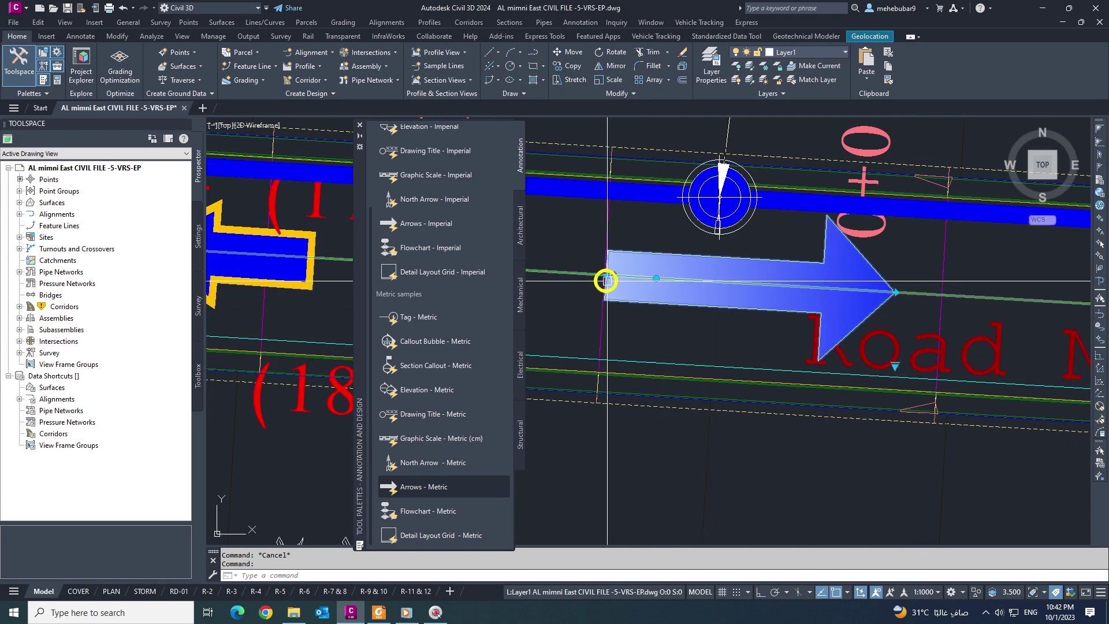
scroll(693, 296, down, 2)
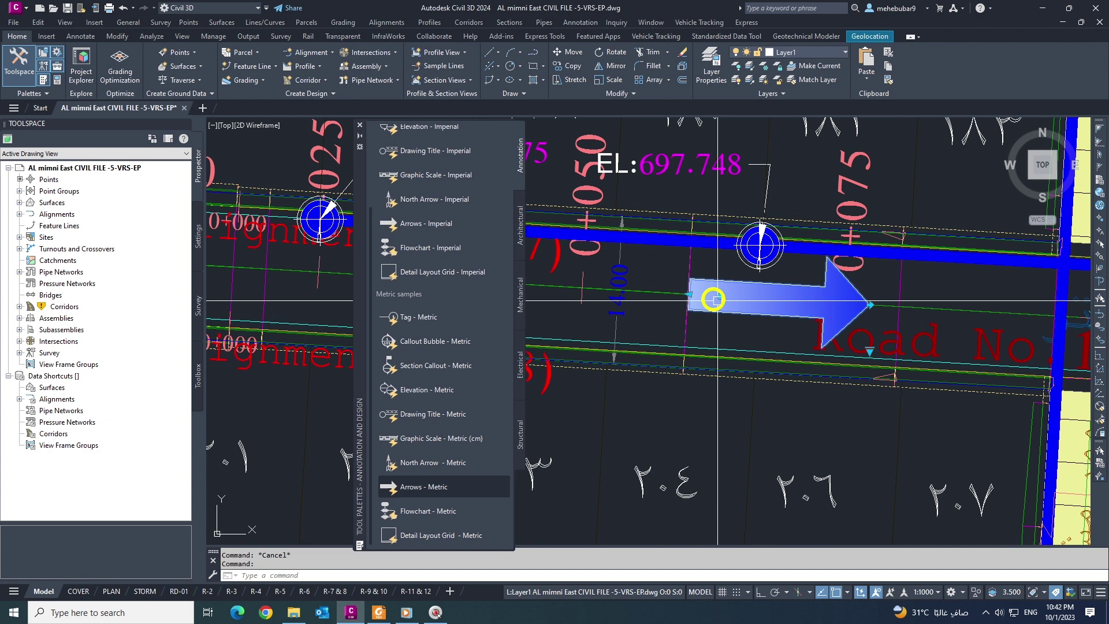
Step: Stretch the arrow's left end to a new position along the road
click(689, 293)
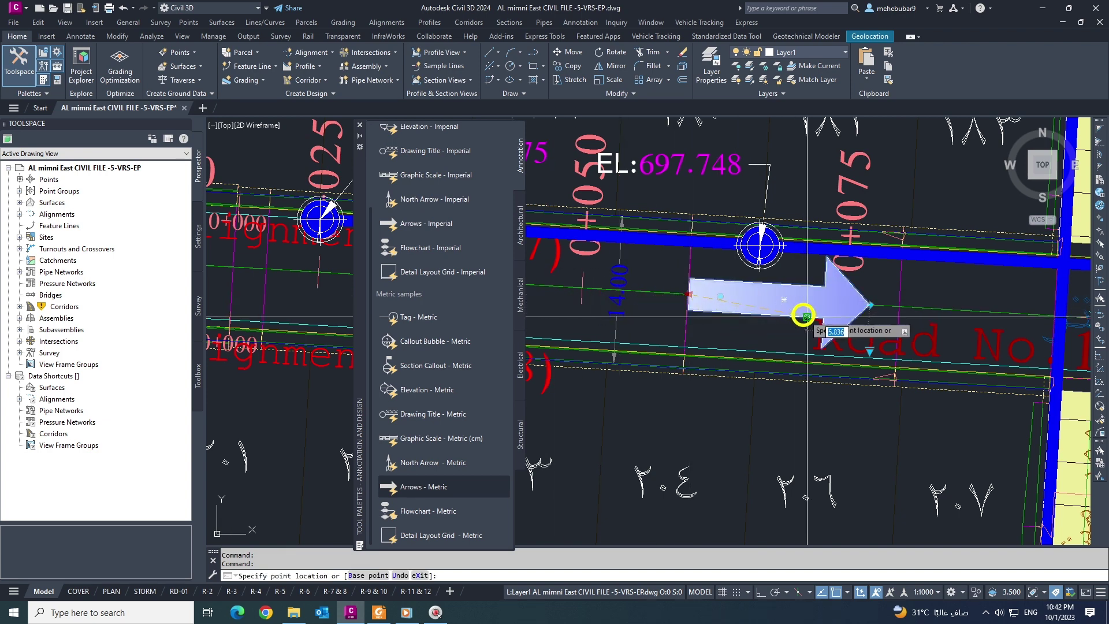
middle_drag(548, 298, 612, 302)
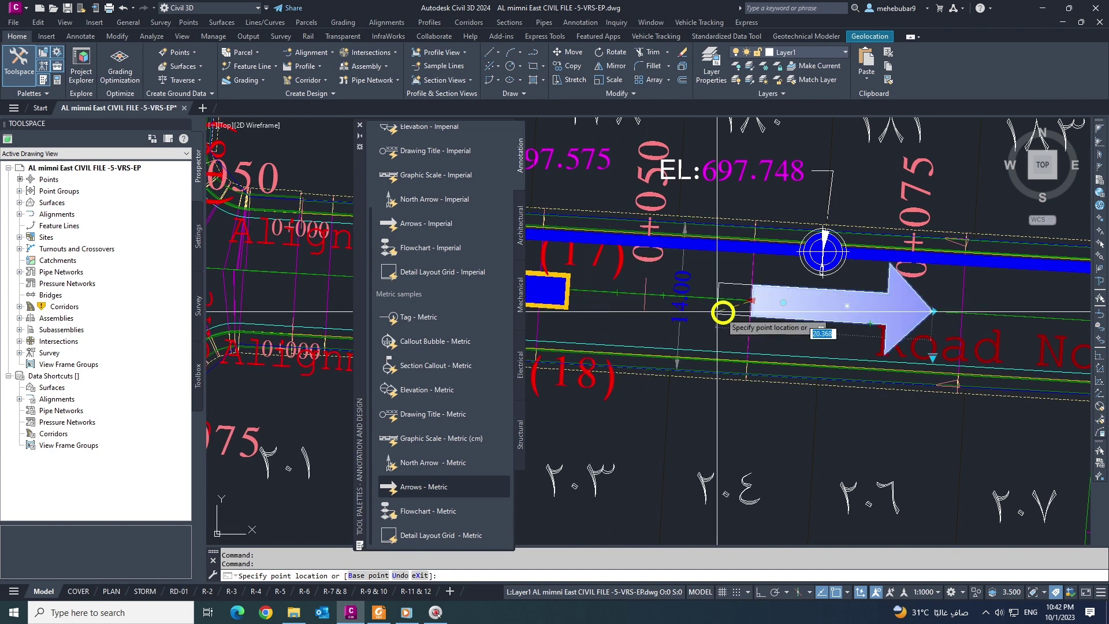
scroll(601, 303, up, 2)
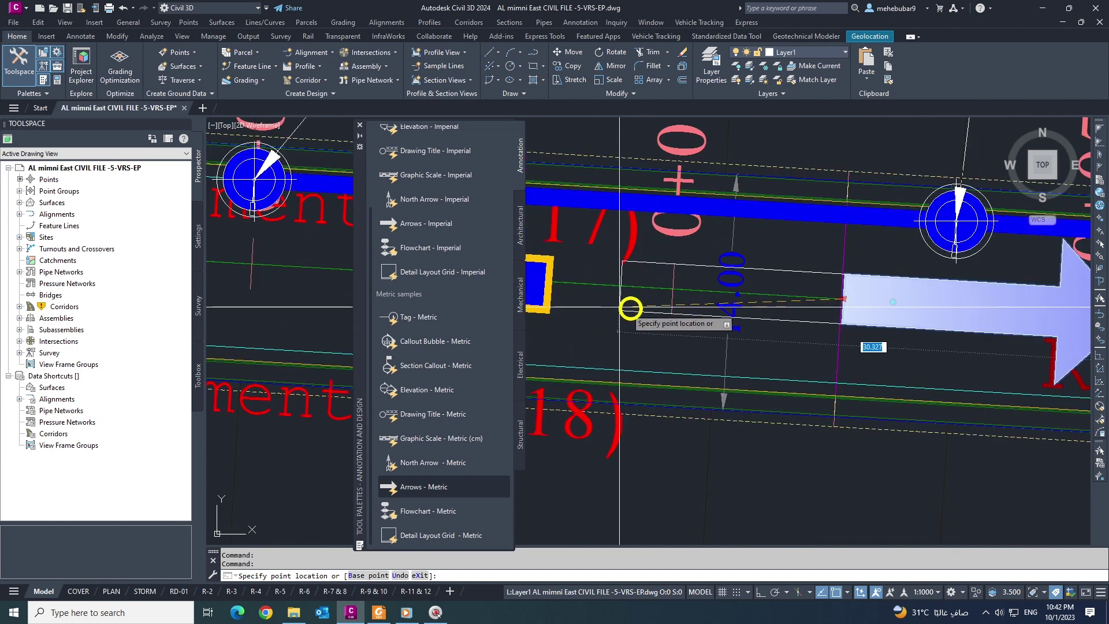
click(788, 332)
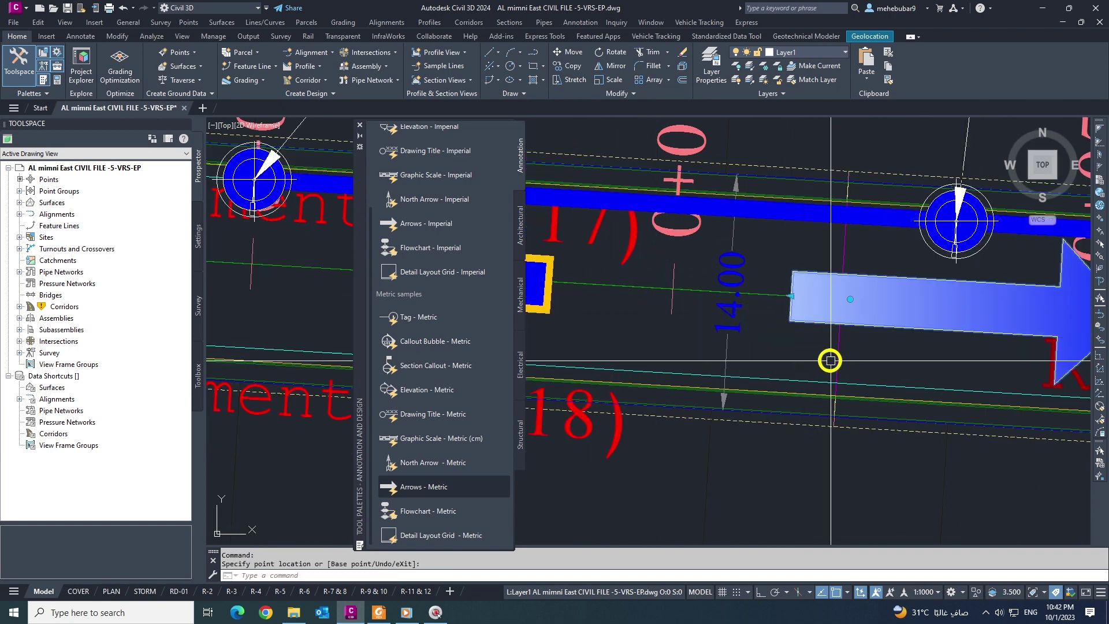
middle_drag(830, 361, 676, 324)
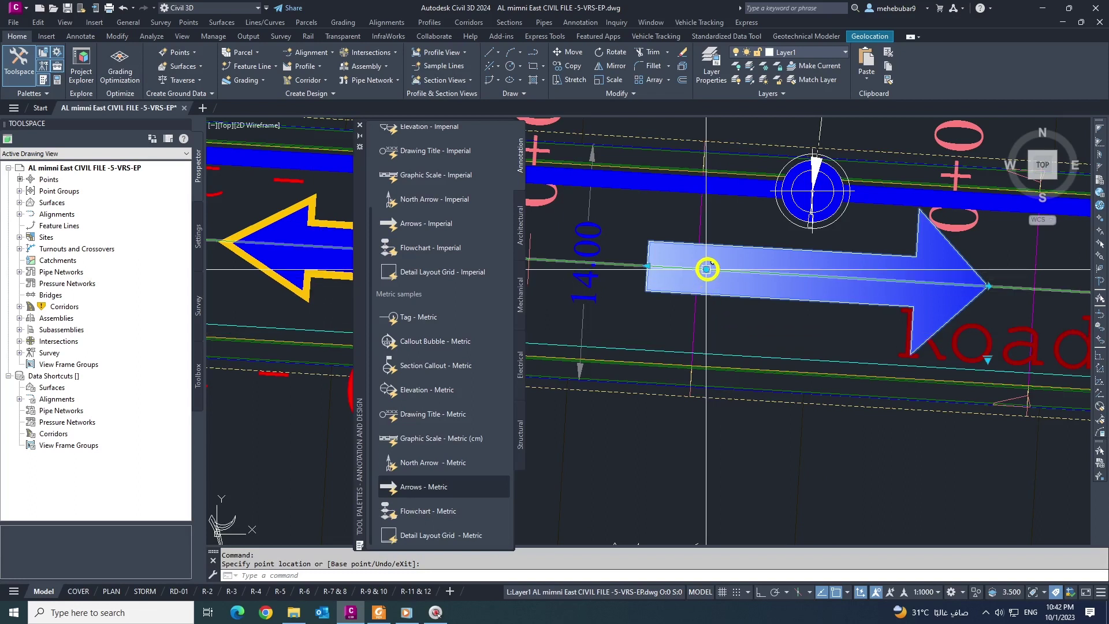
Step: Begin rotating the arrow around its grip, then cancel the rotation
click(707, 269)
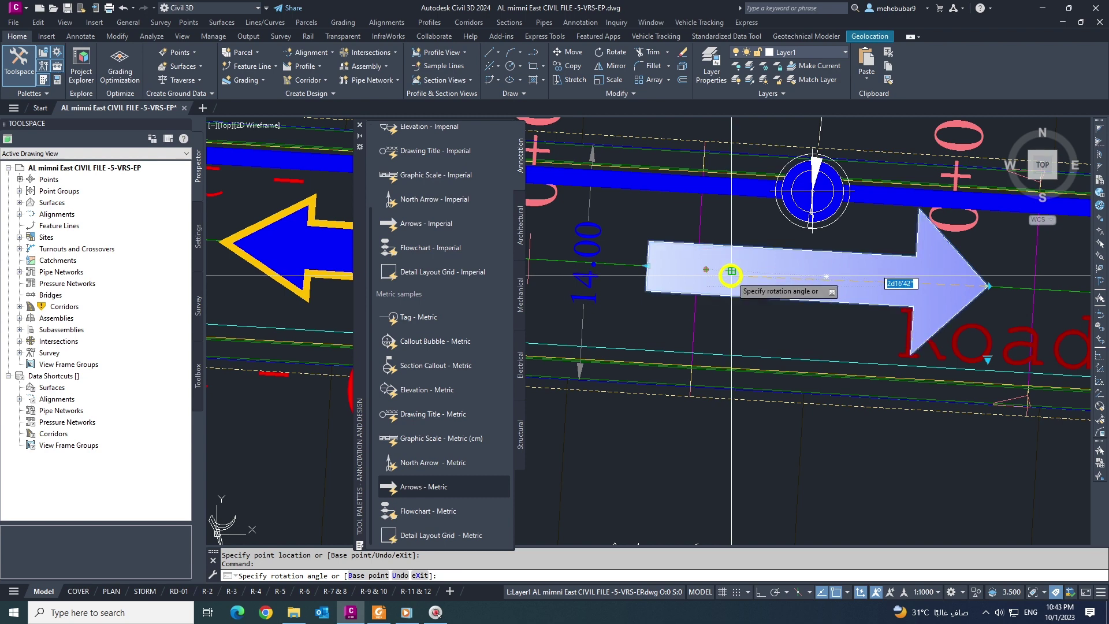
key(Escape)
scroll(685, 302, down, 3)
scroll(787, 296, up, 3)
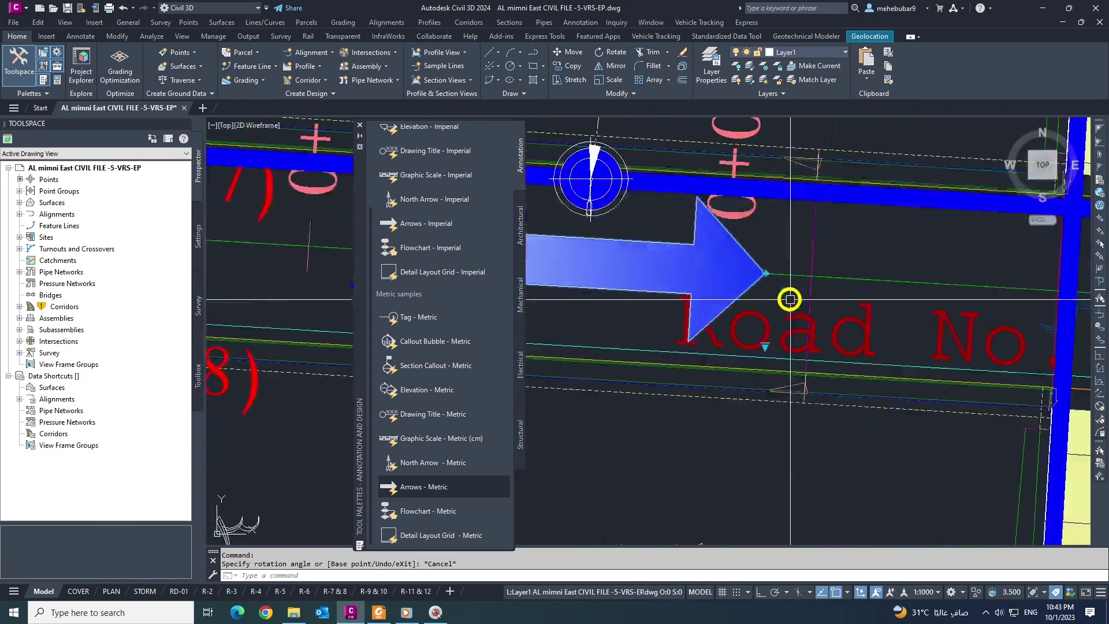
scroll(768, 276, up, 4)
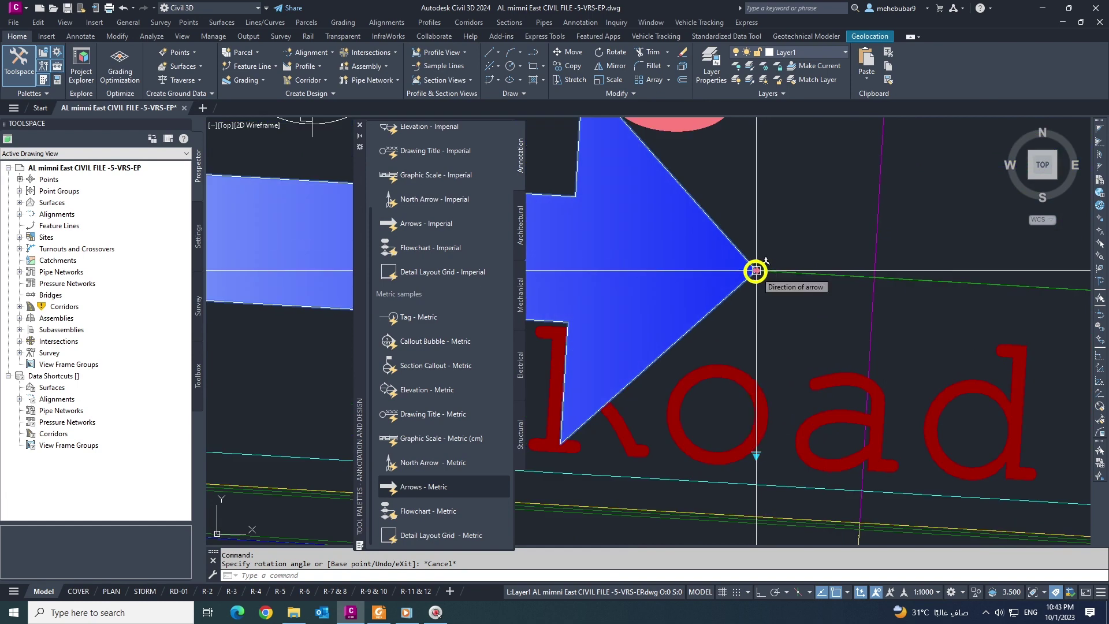
scroll(756, 271, down, 2)
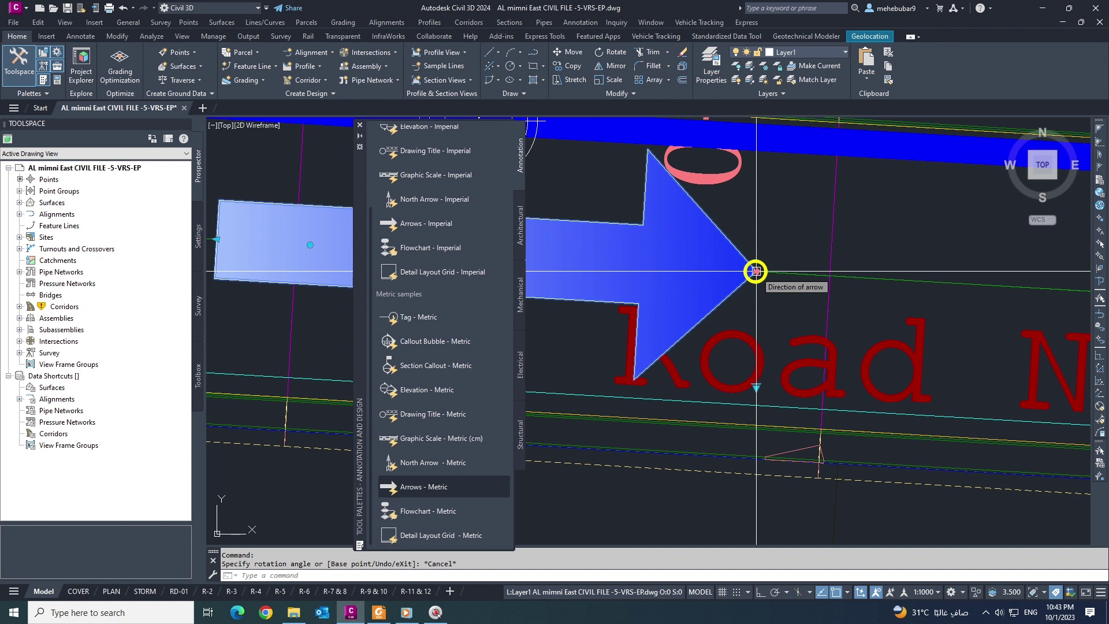
Step: Flip the arrow to point left, then flip it back to point right
click(755, 271)
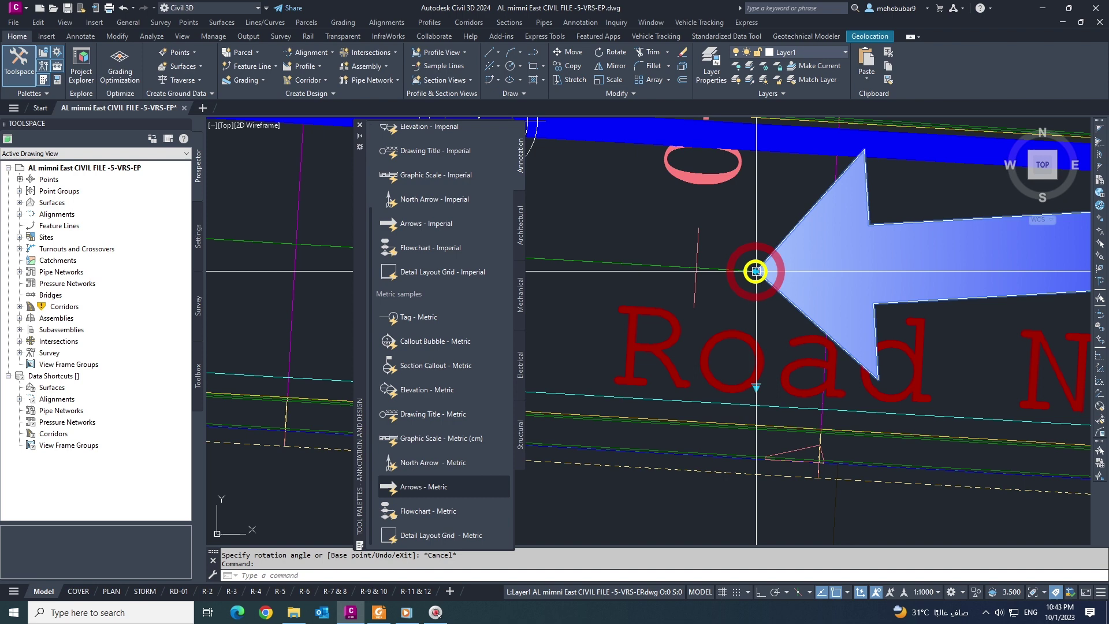
scroll(755, 271, down, 4)
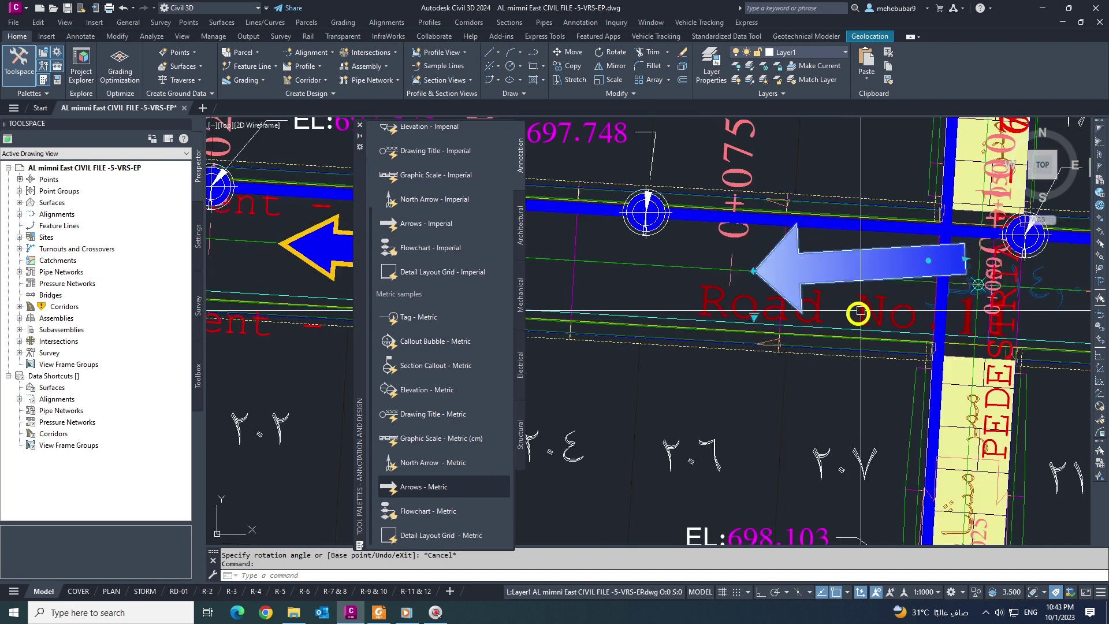
scroll(918, 294, up, 2)
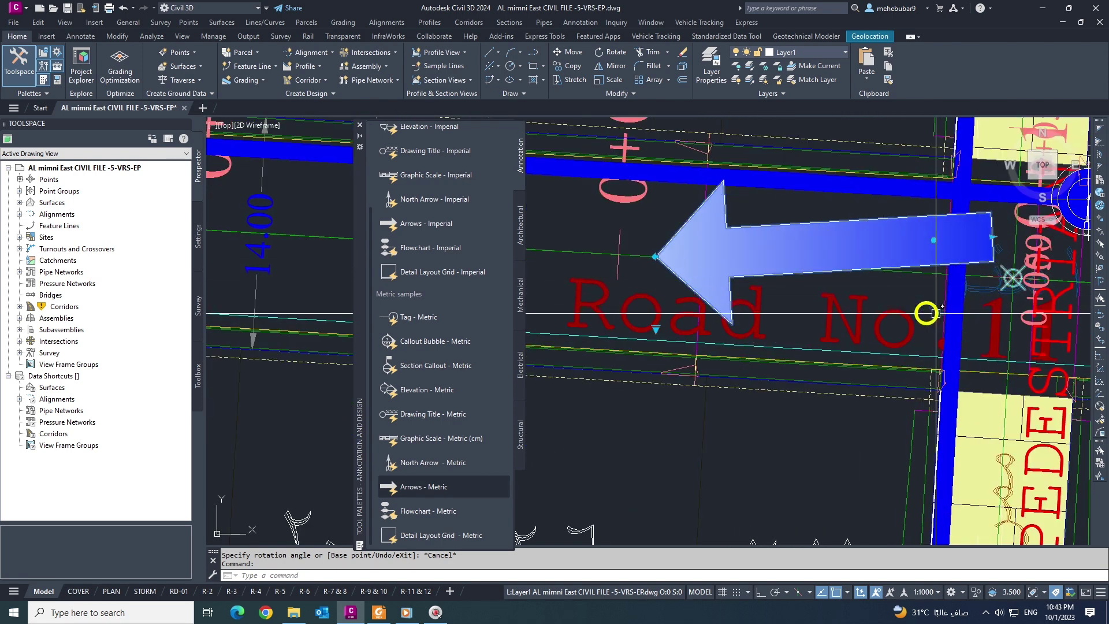
click(655, 256)
Step: Change the arrow's type to Arched
scroll(686, 289, down, 4)
scroll(735, 292, up, 5)
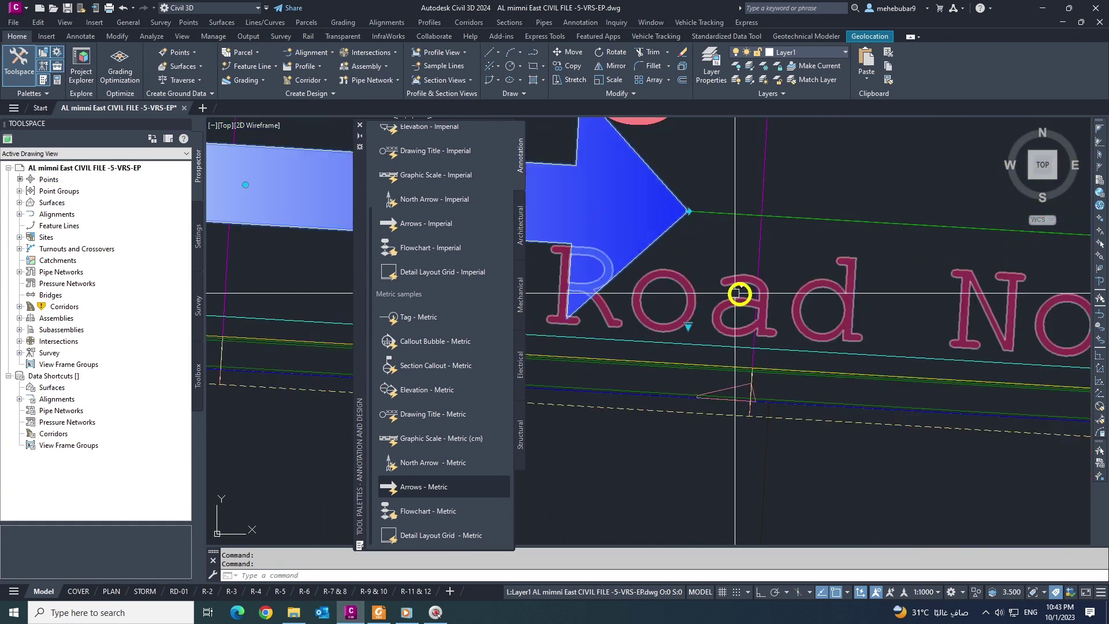
scroll(719, 316, down, 1)
scroll(719, 316, up, 2)
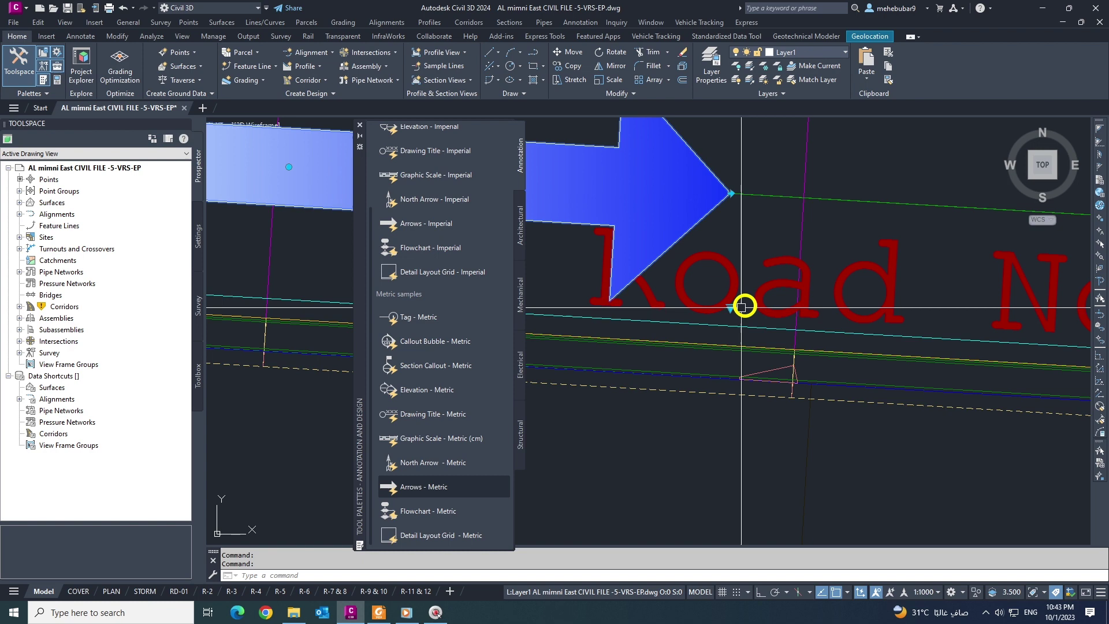
scroll(731, 308, down, 4)
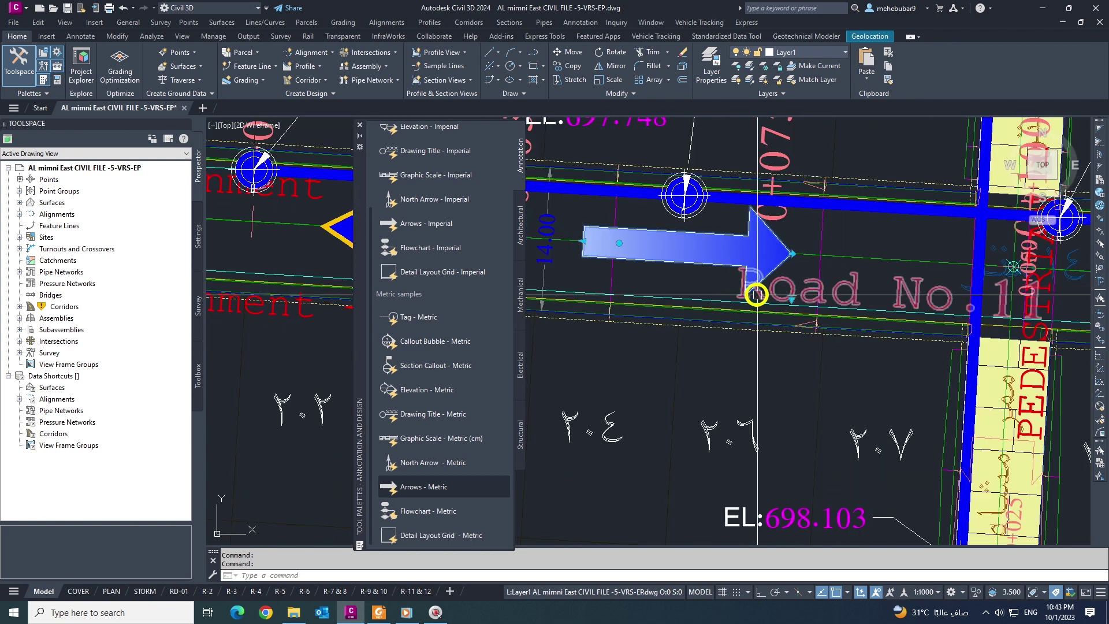
scroll(816, 292, up, 1)
scroll(831, 300, up, 1)
scroll(848, 303, down, 2)
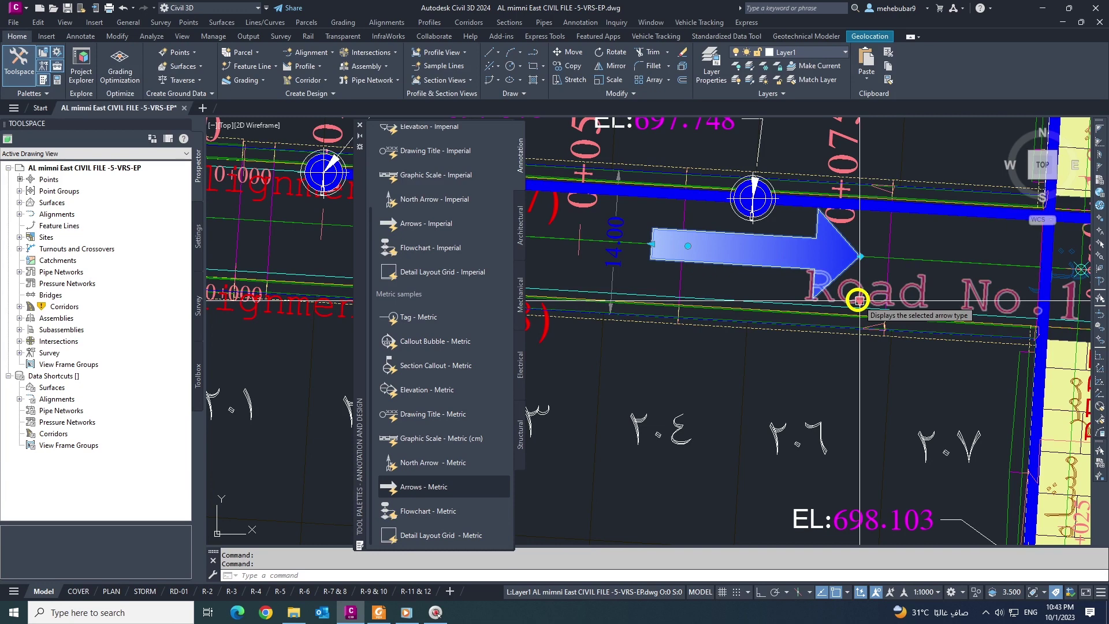
click(859, 301)
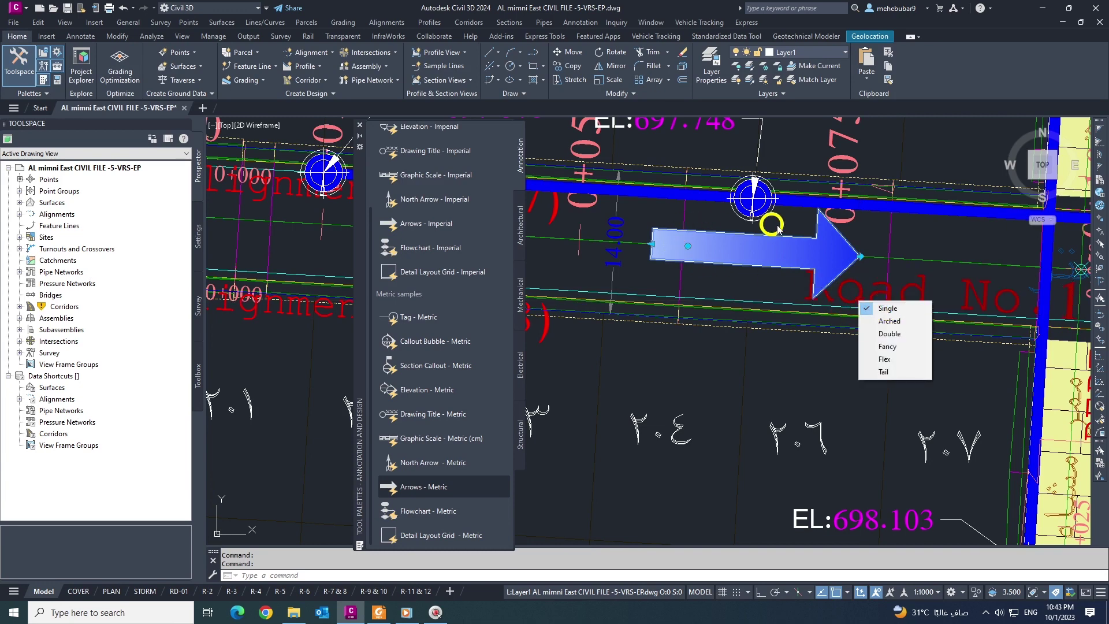
click(887, 321)
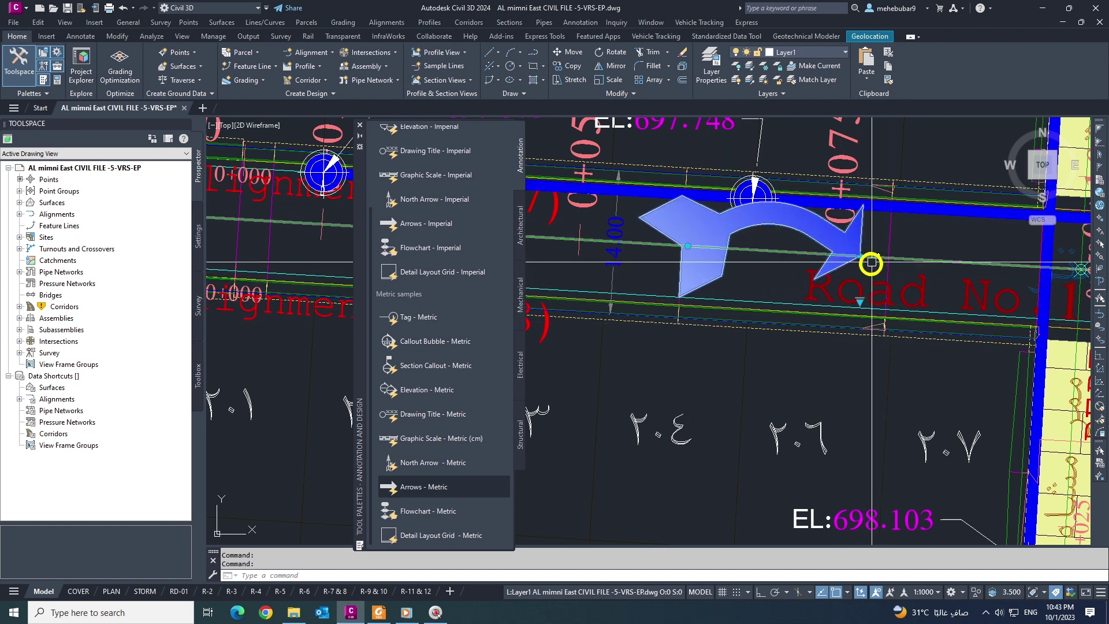
Step: Switch the arrow to Double, then Fancy, cancelling a stray tail reshape
click(860, 300)
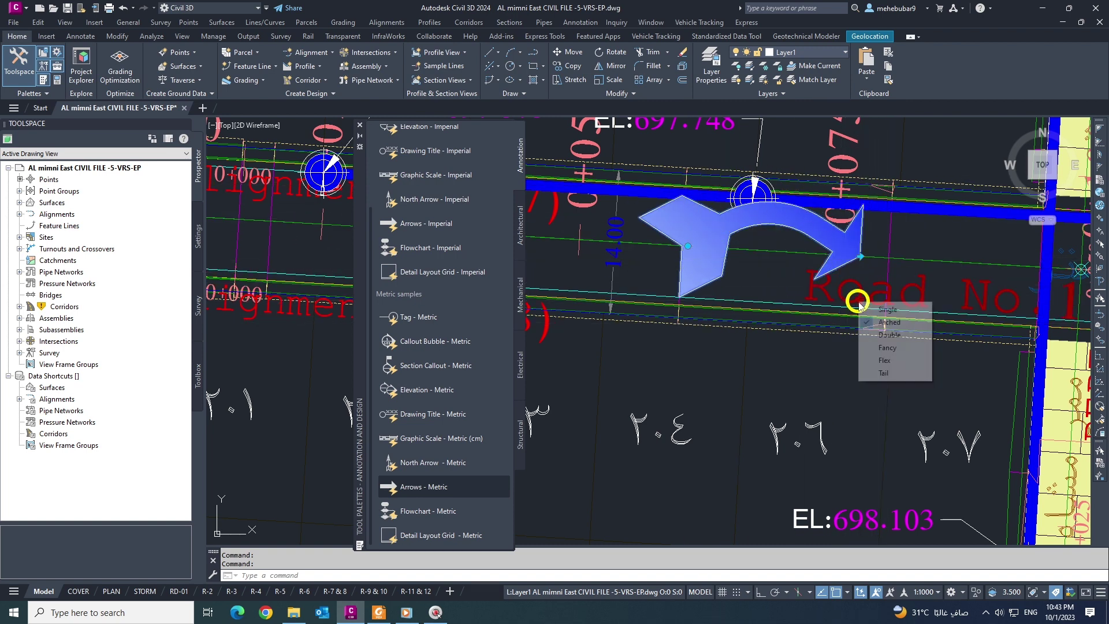
click(887, 335)
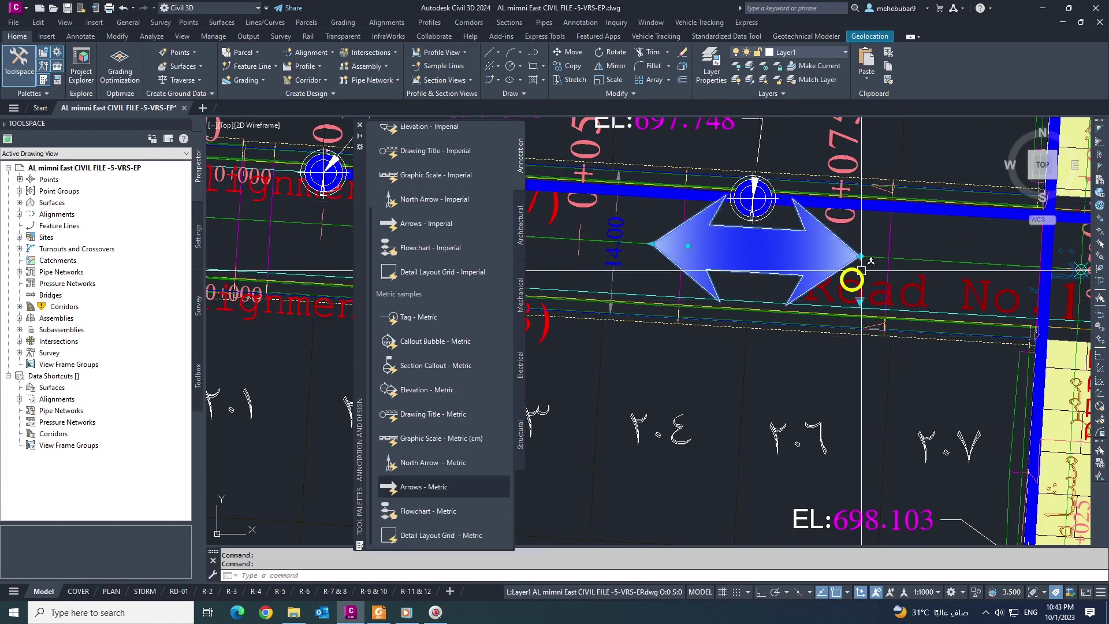
click(860, 300)
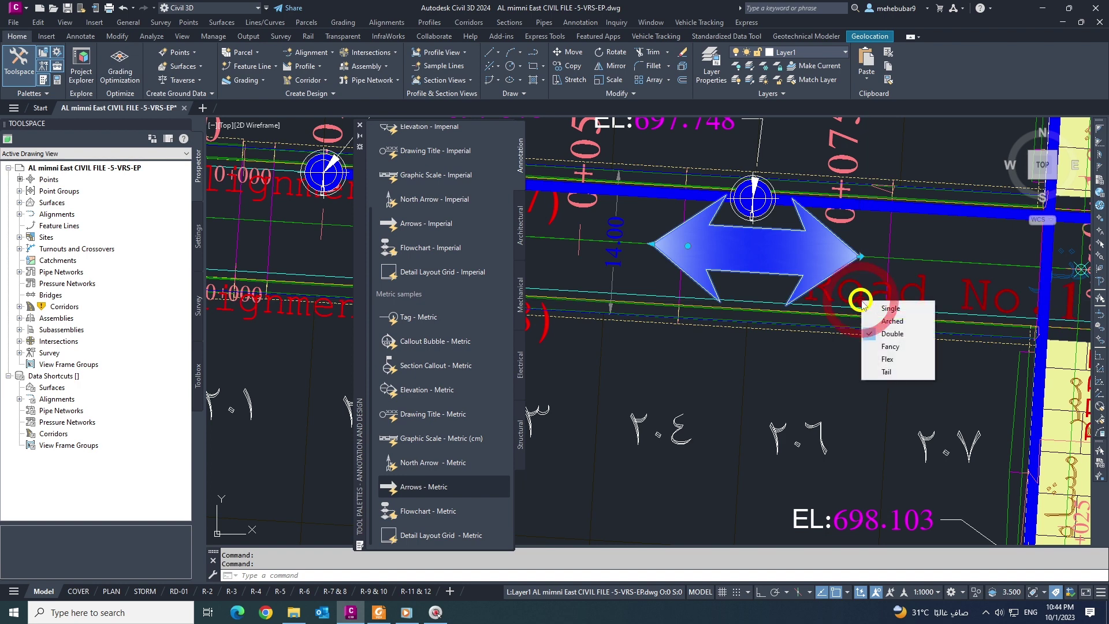
click(889, 347)
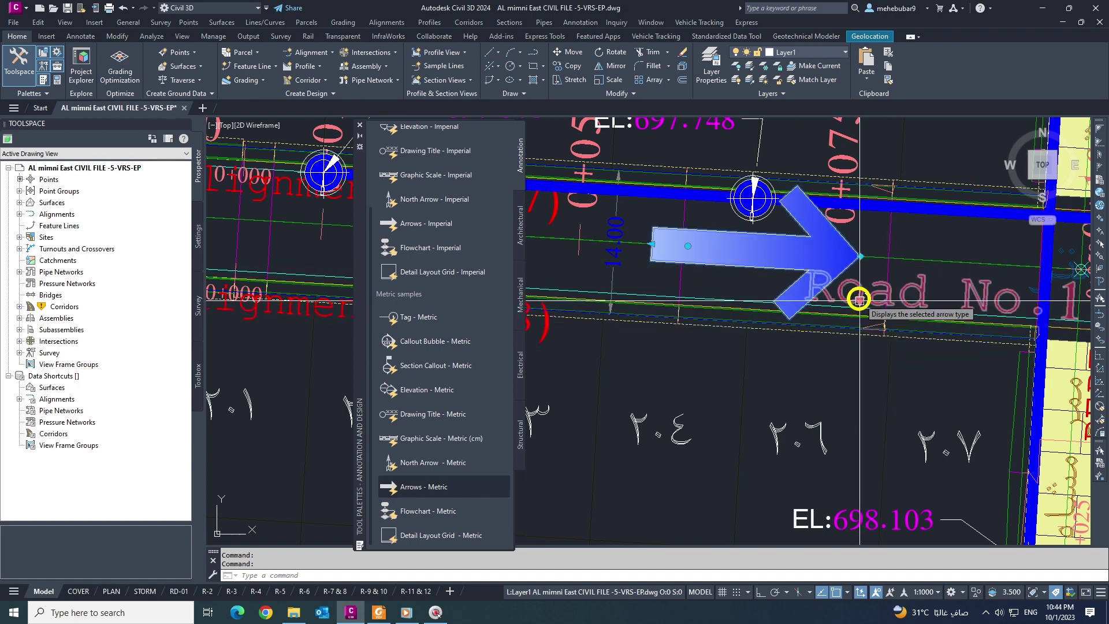
click(652, 243)
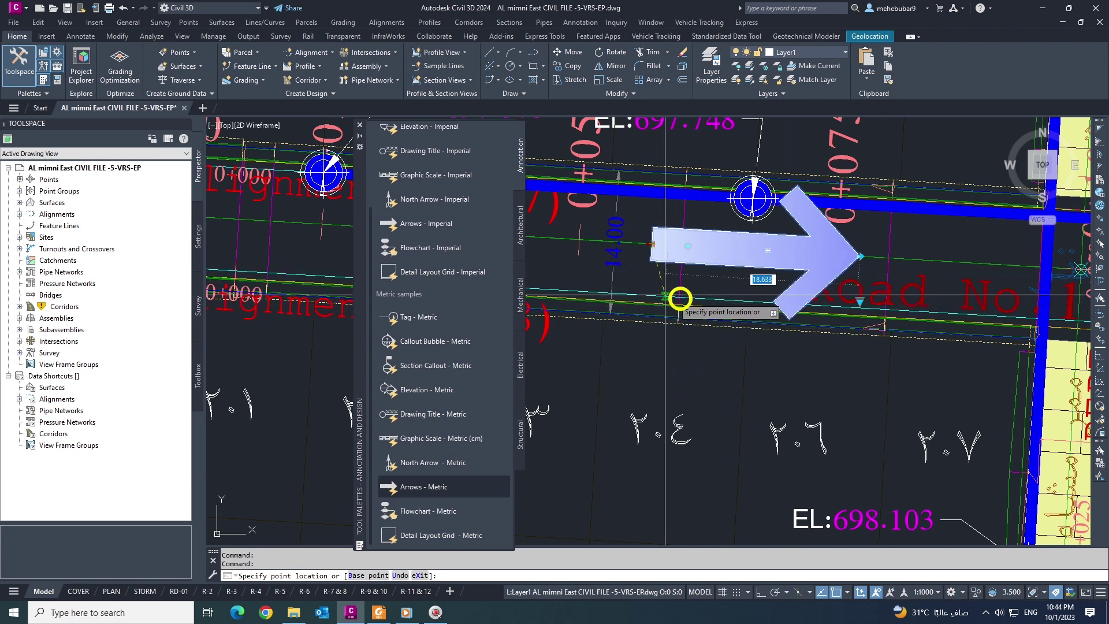
key(Escape)
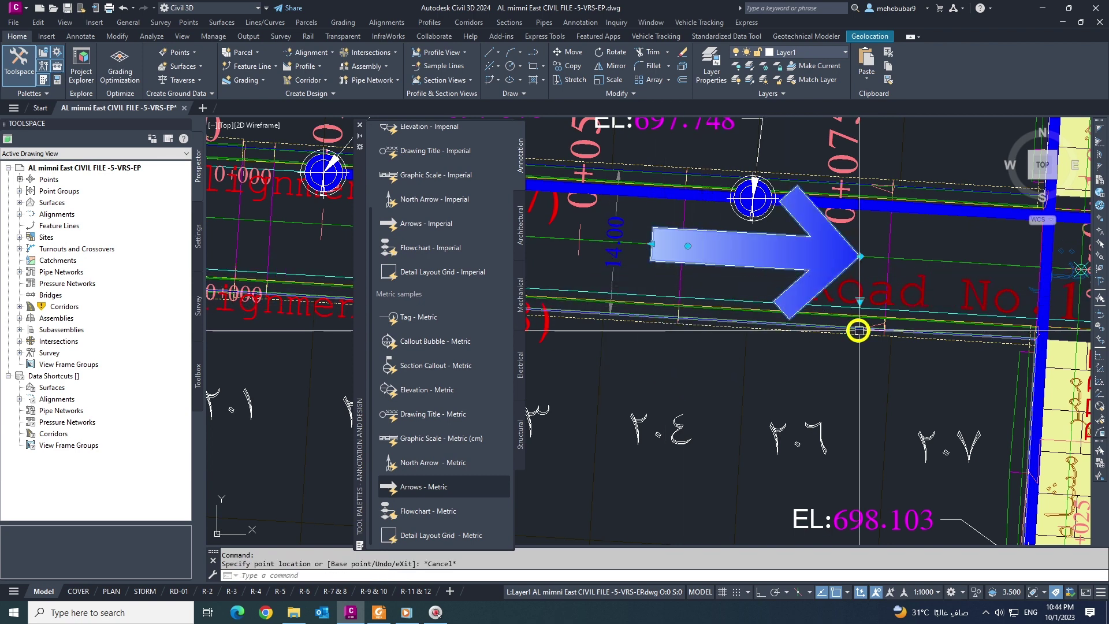
Step: Try the Flex type, then settle on Tail and deselect the arrow
click(860, 300)
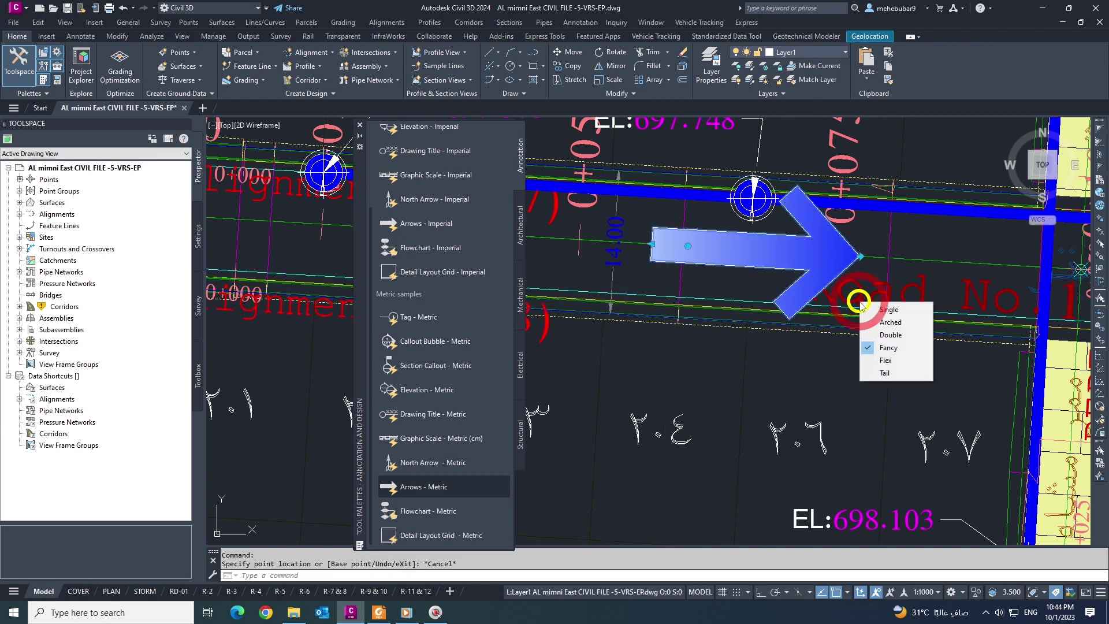
click(885, 360)
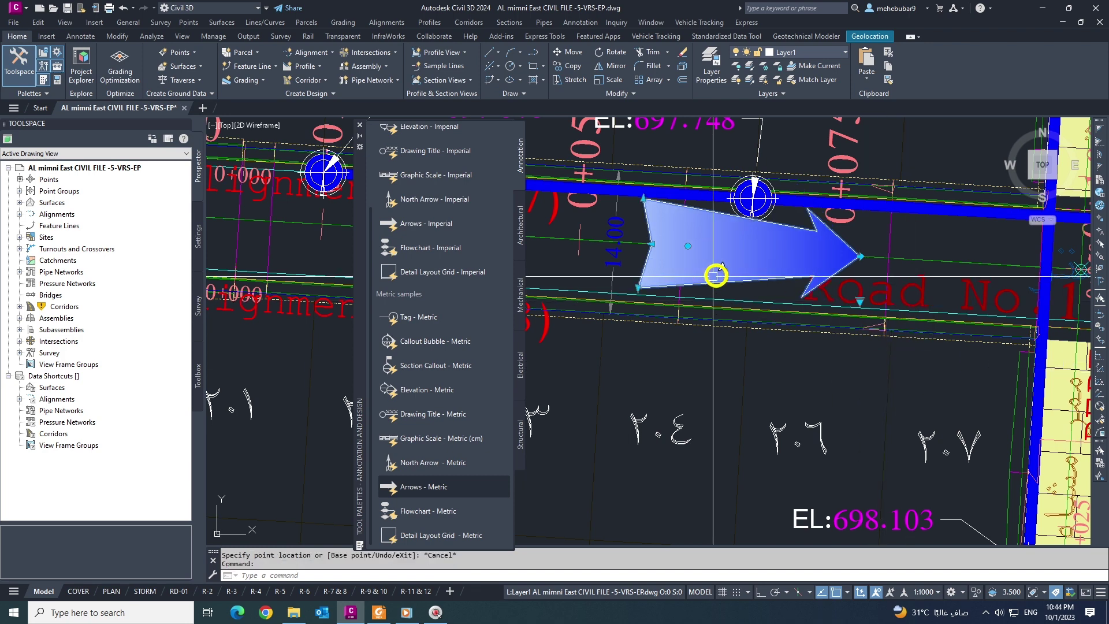
click(859, 301)
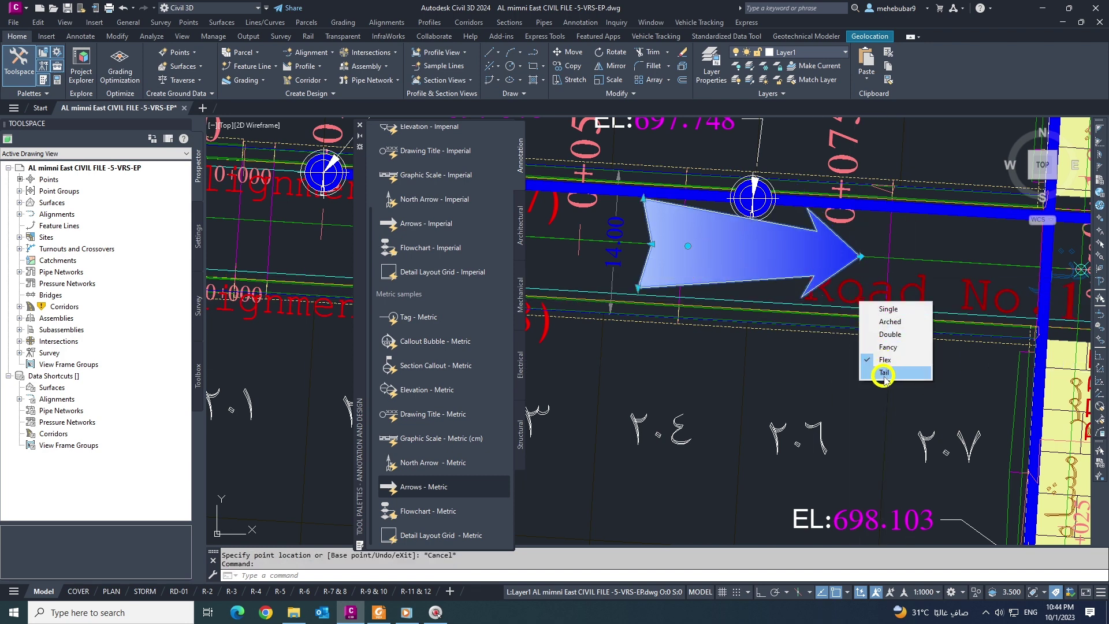
click(884, 372)
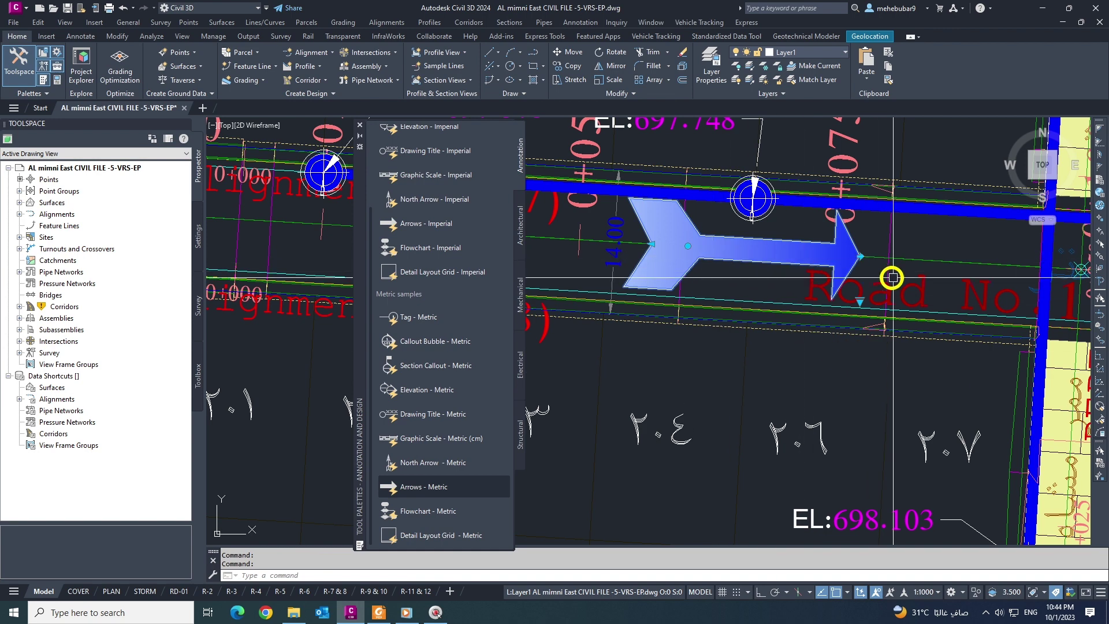
key(Escape)
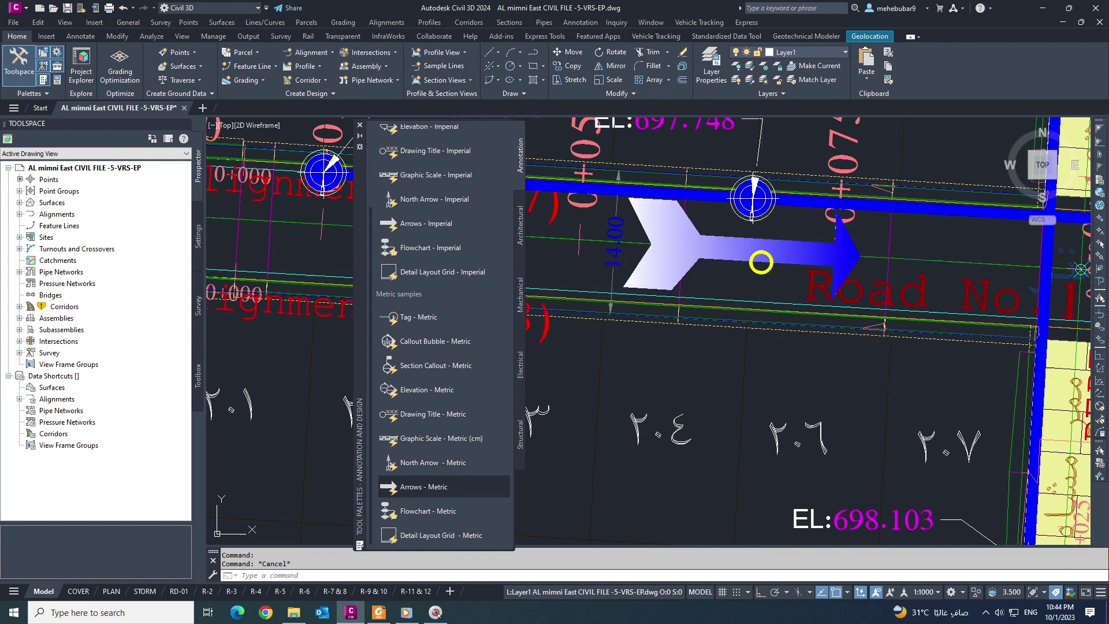
click(756, 266)
right_click(756, 273)
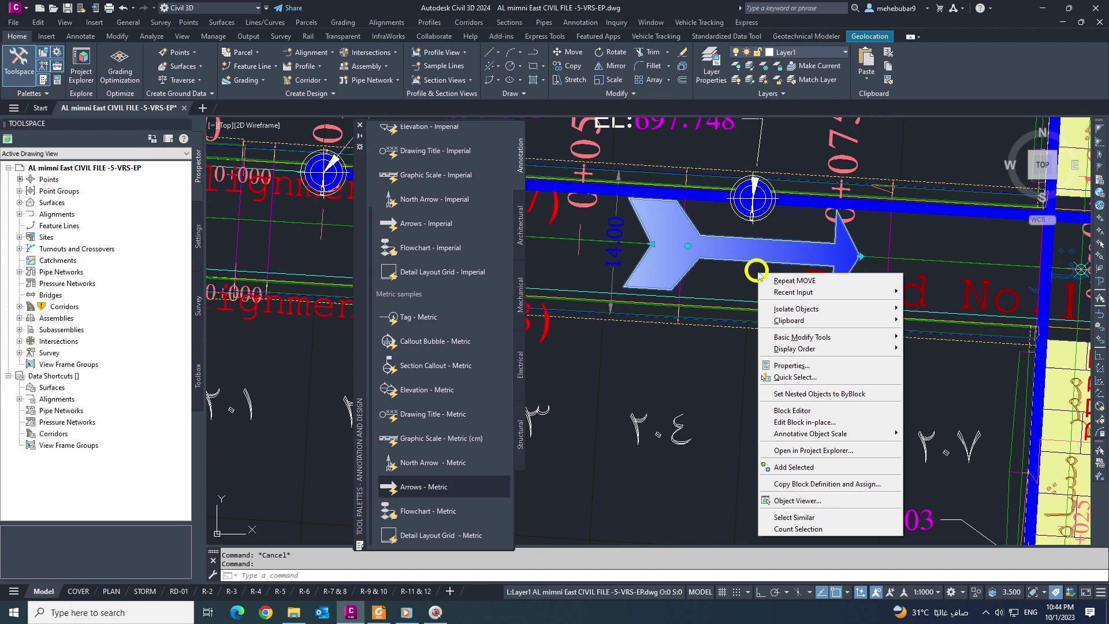
key(Escape)
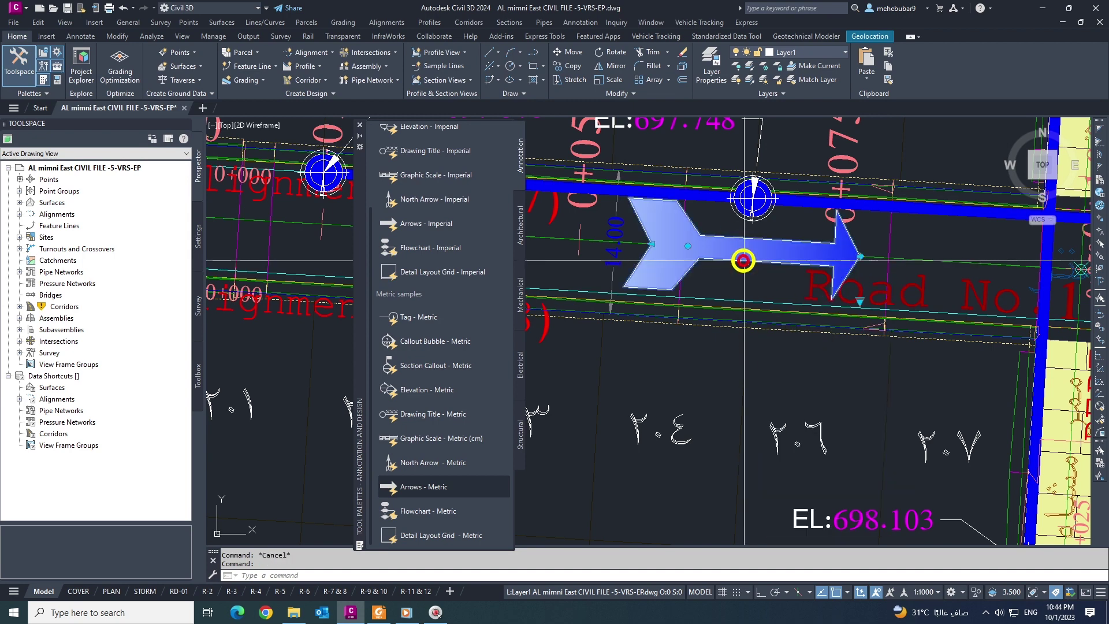
right_click(743, 261)
mouse_move(794, 346)
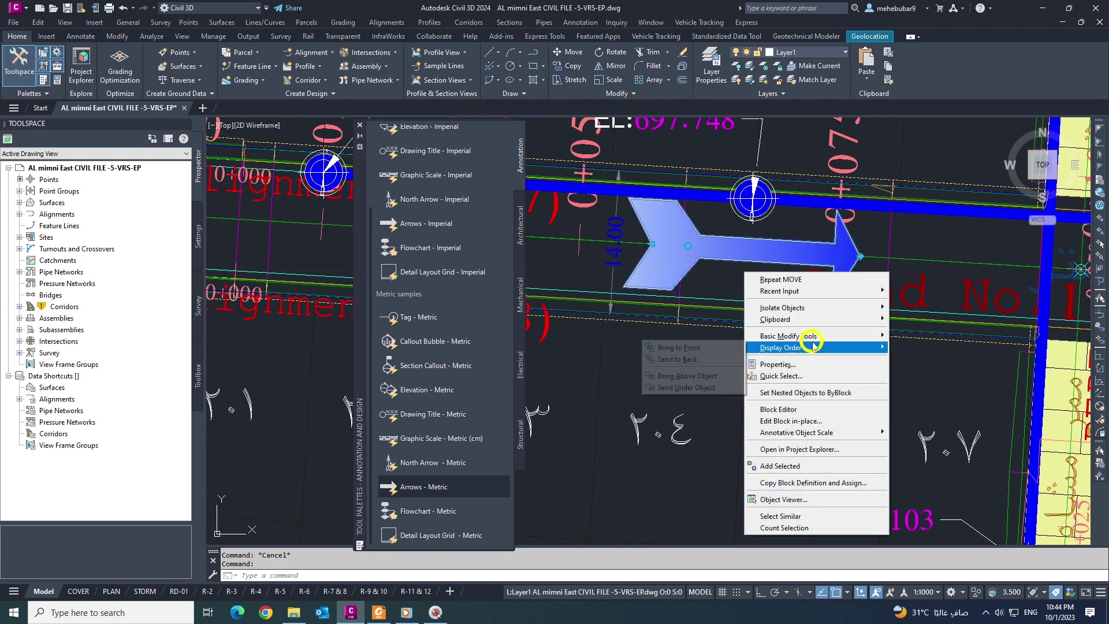
mouse_move(823, 434)
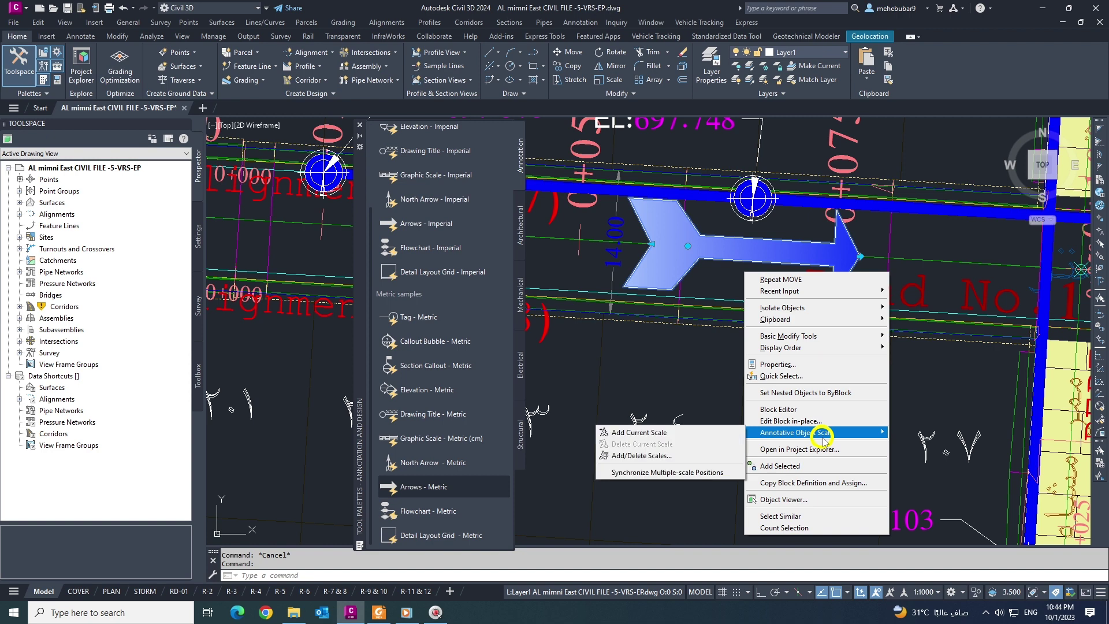
click(789, 410)
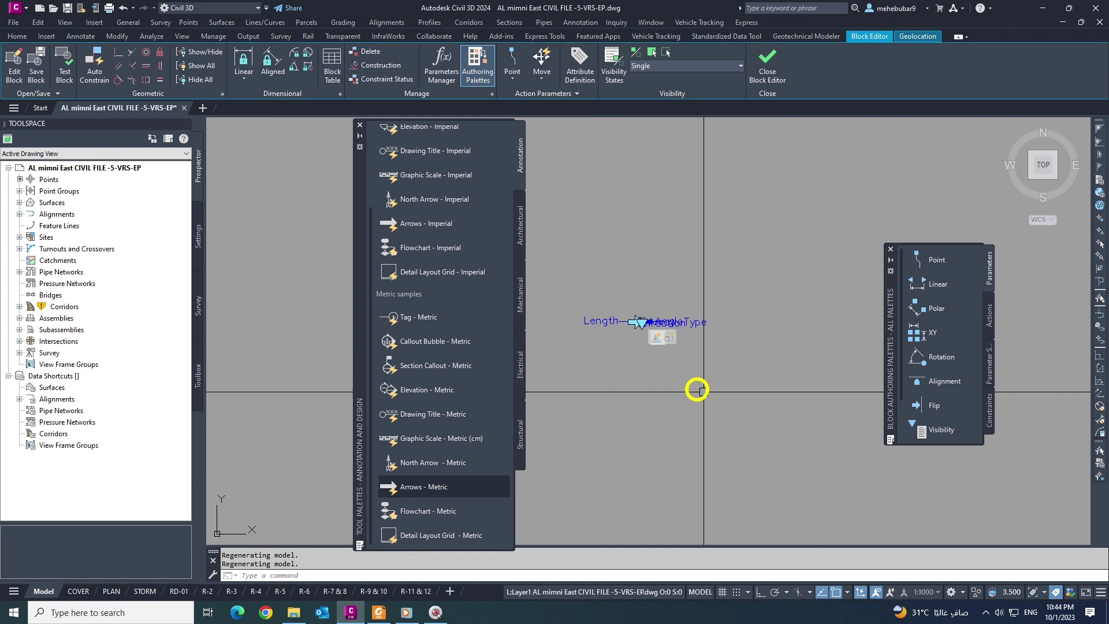
click(769, 81)
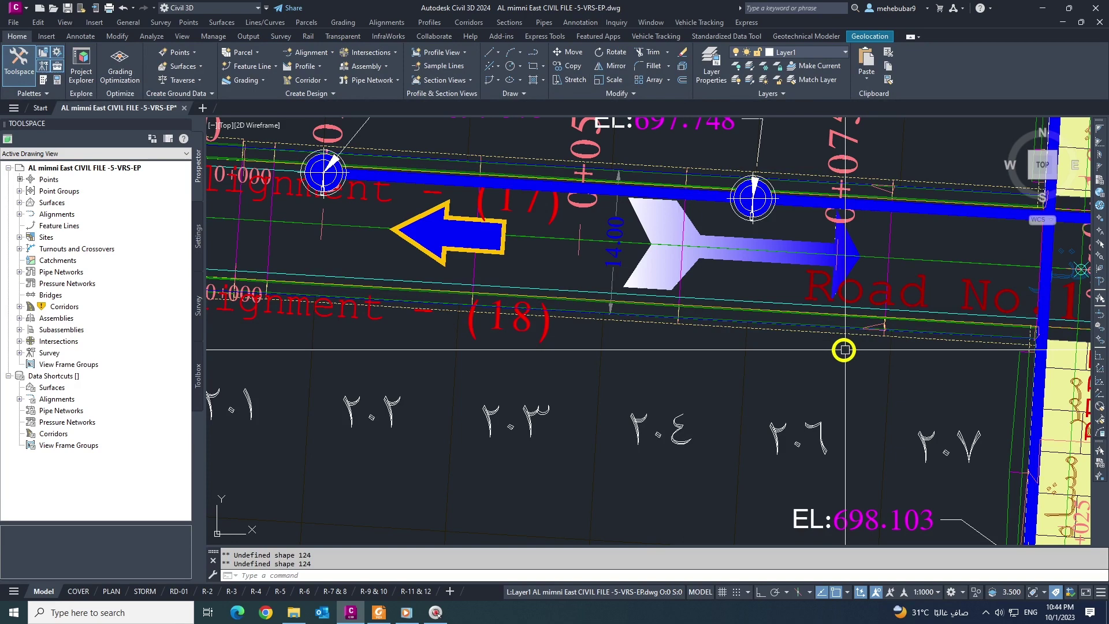
key(Escape)
key(Escape)
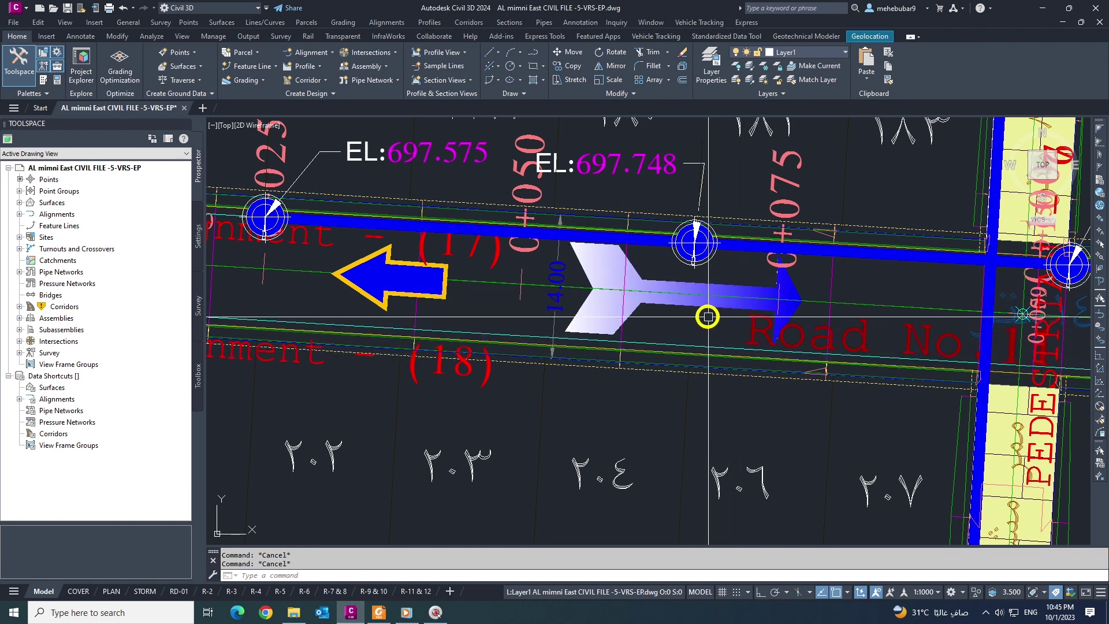
mouse_move(707, 317)
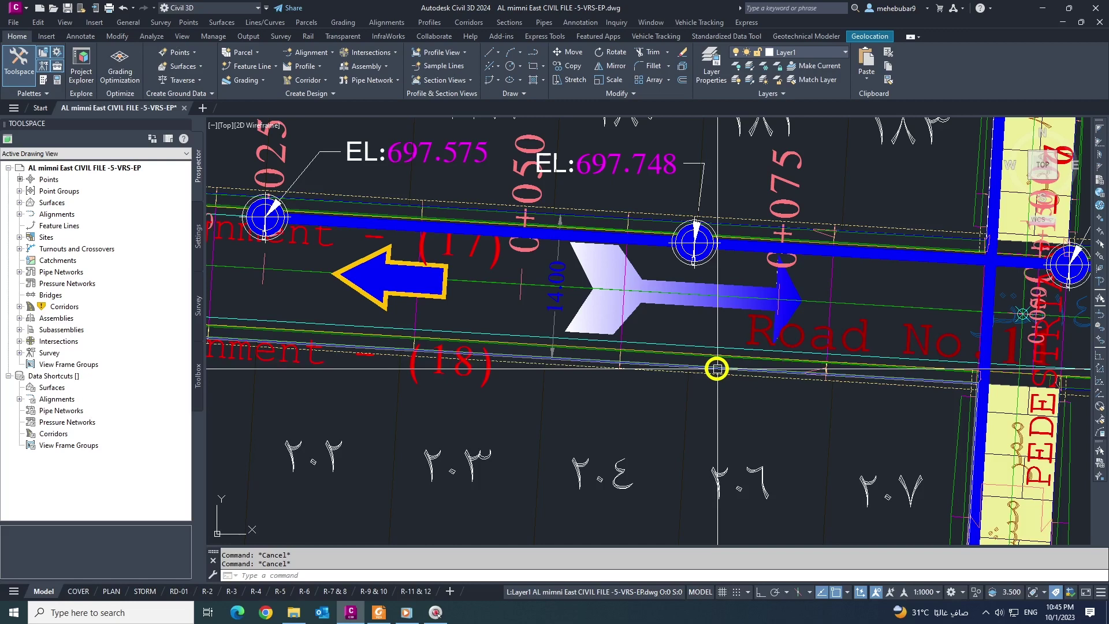
scroll(716, 368, down, 2)
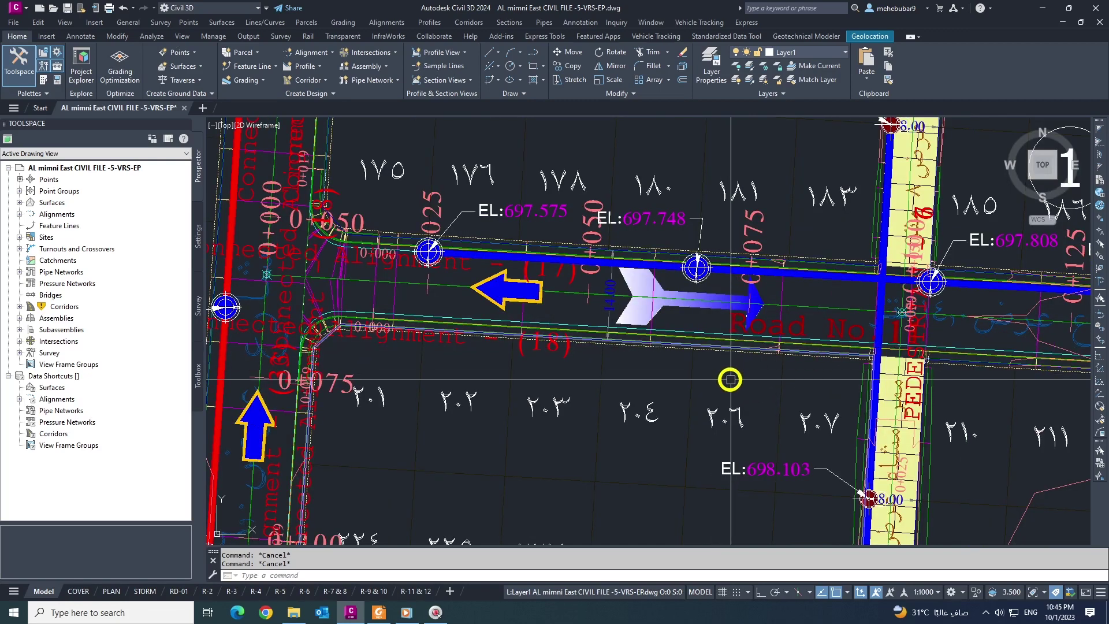